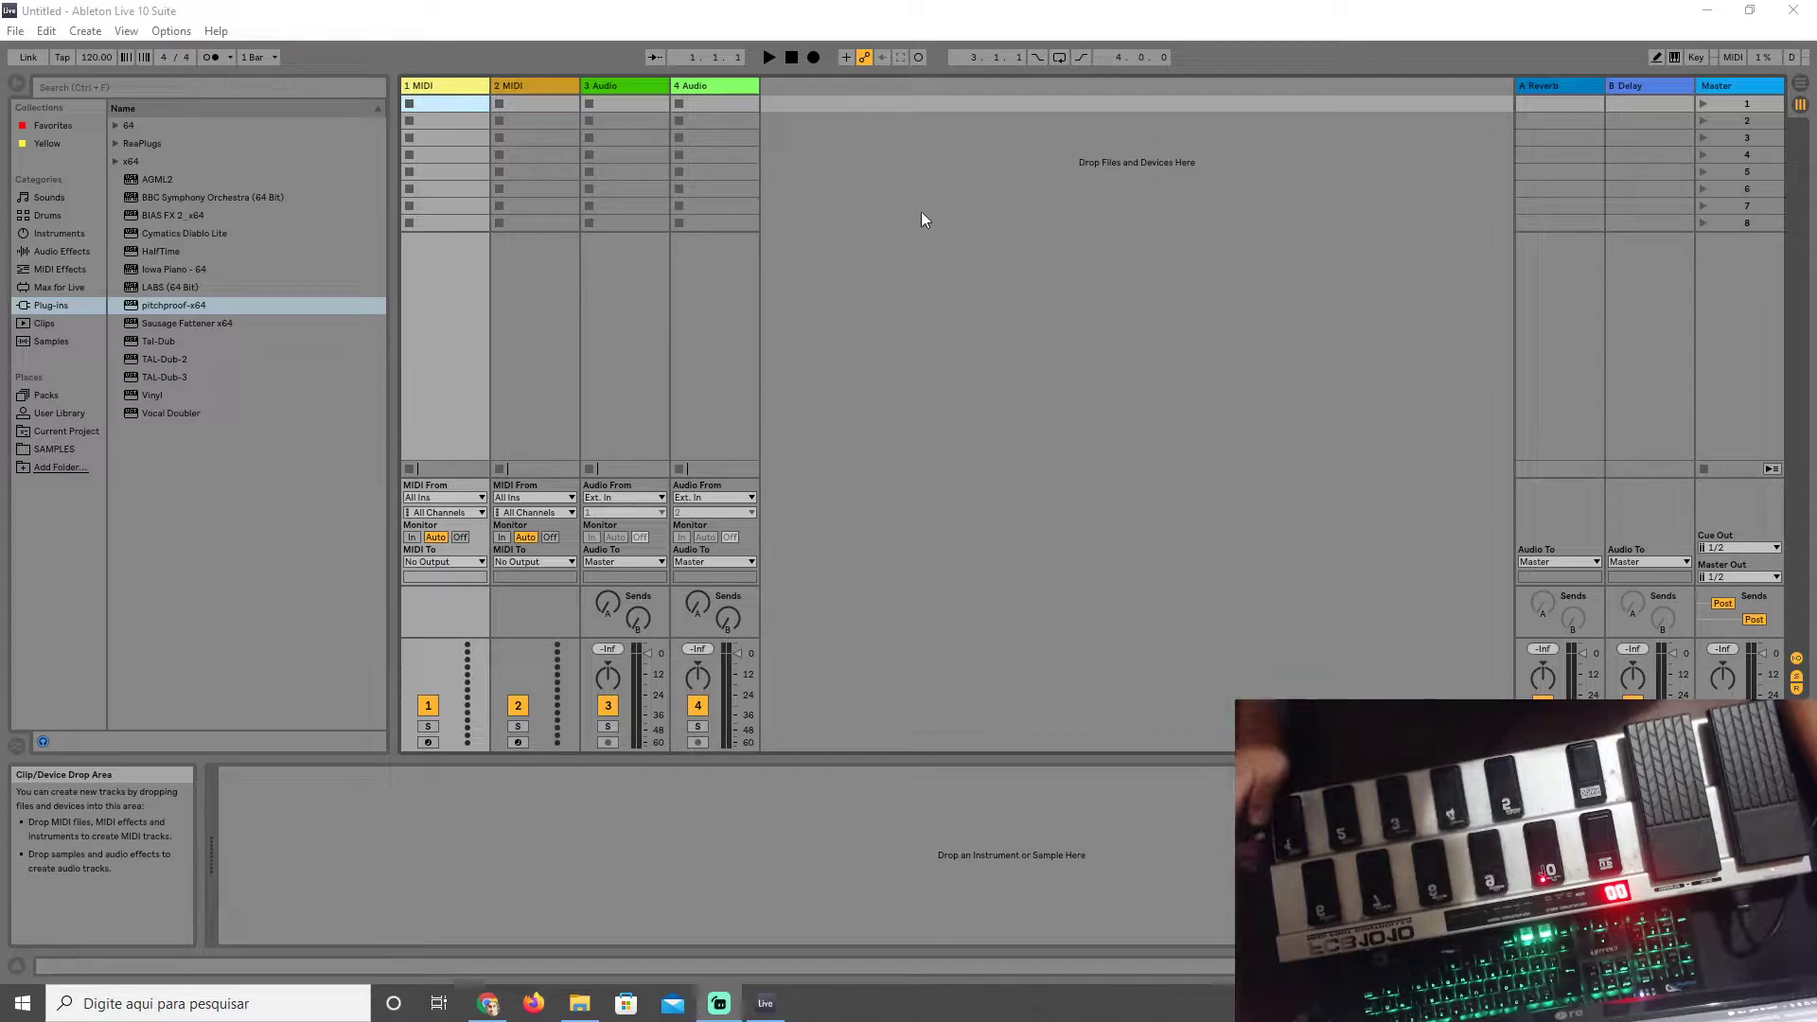
Step: Delete the extra 2 MIDI track and load BIAS FX 2 x64 onto the 2 Audio track
click(535, 93)
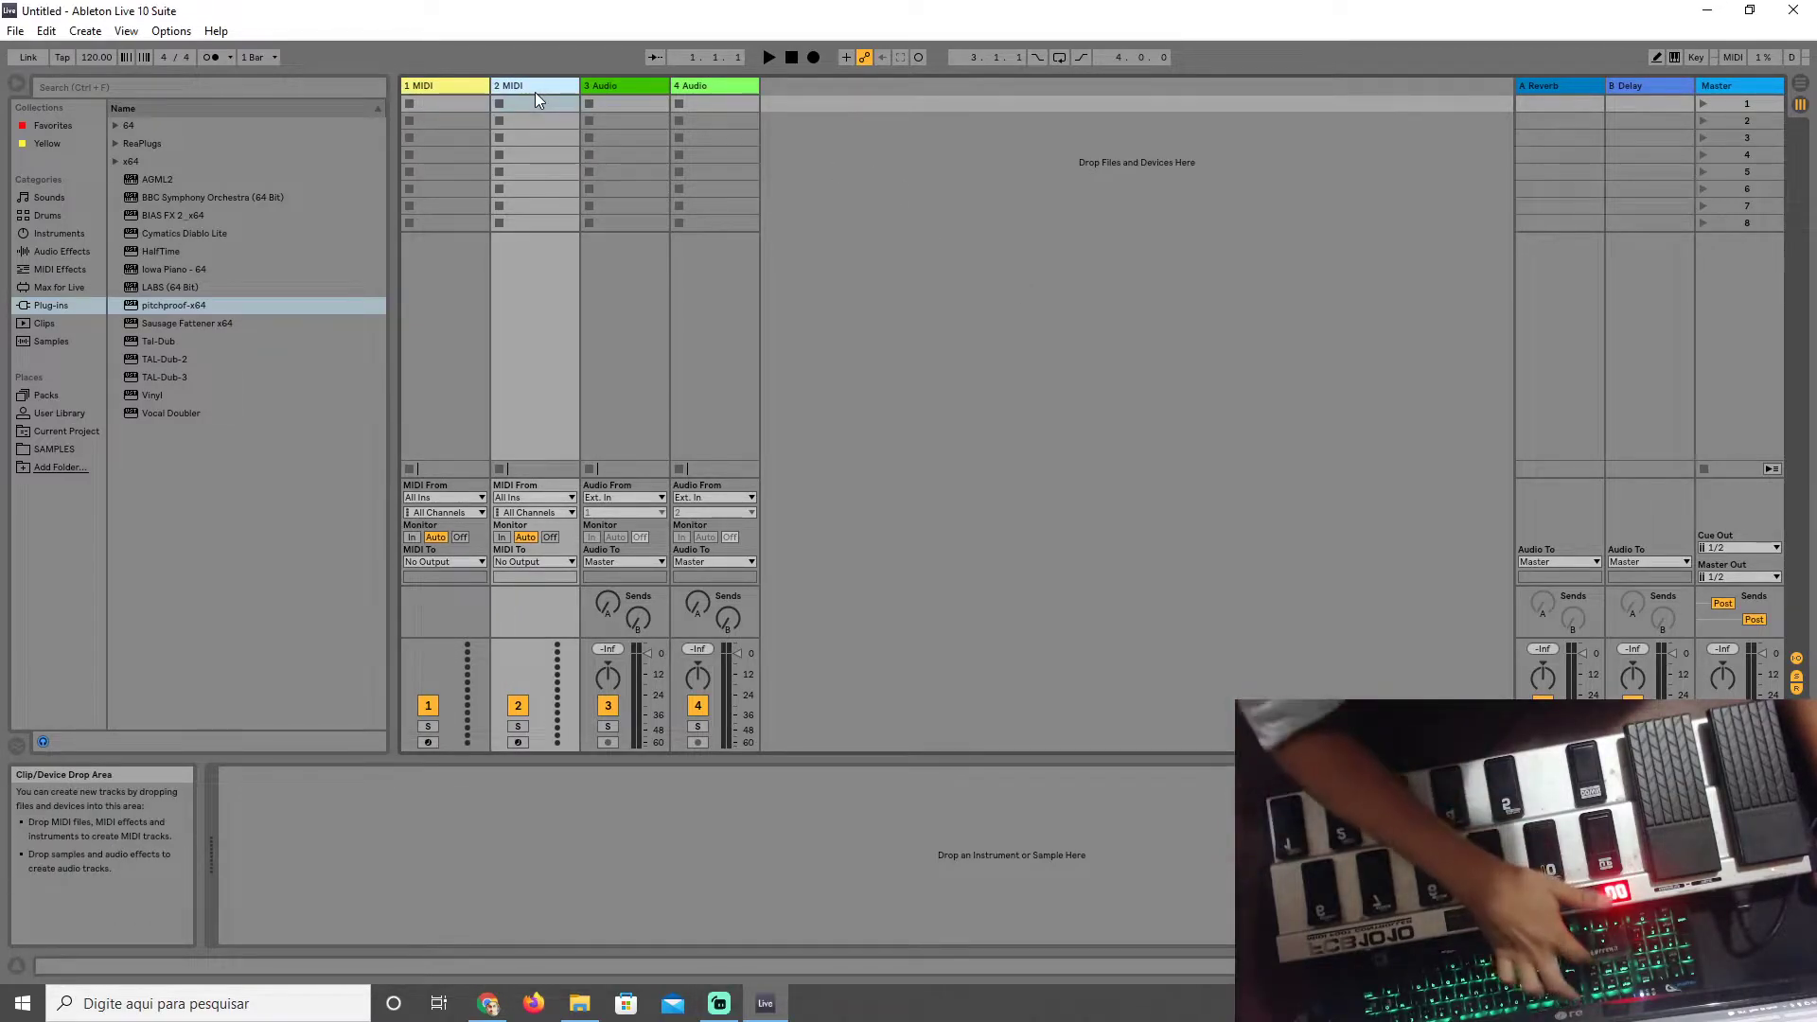
key(Delete)
key(Delete)
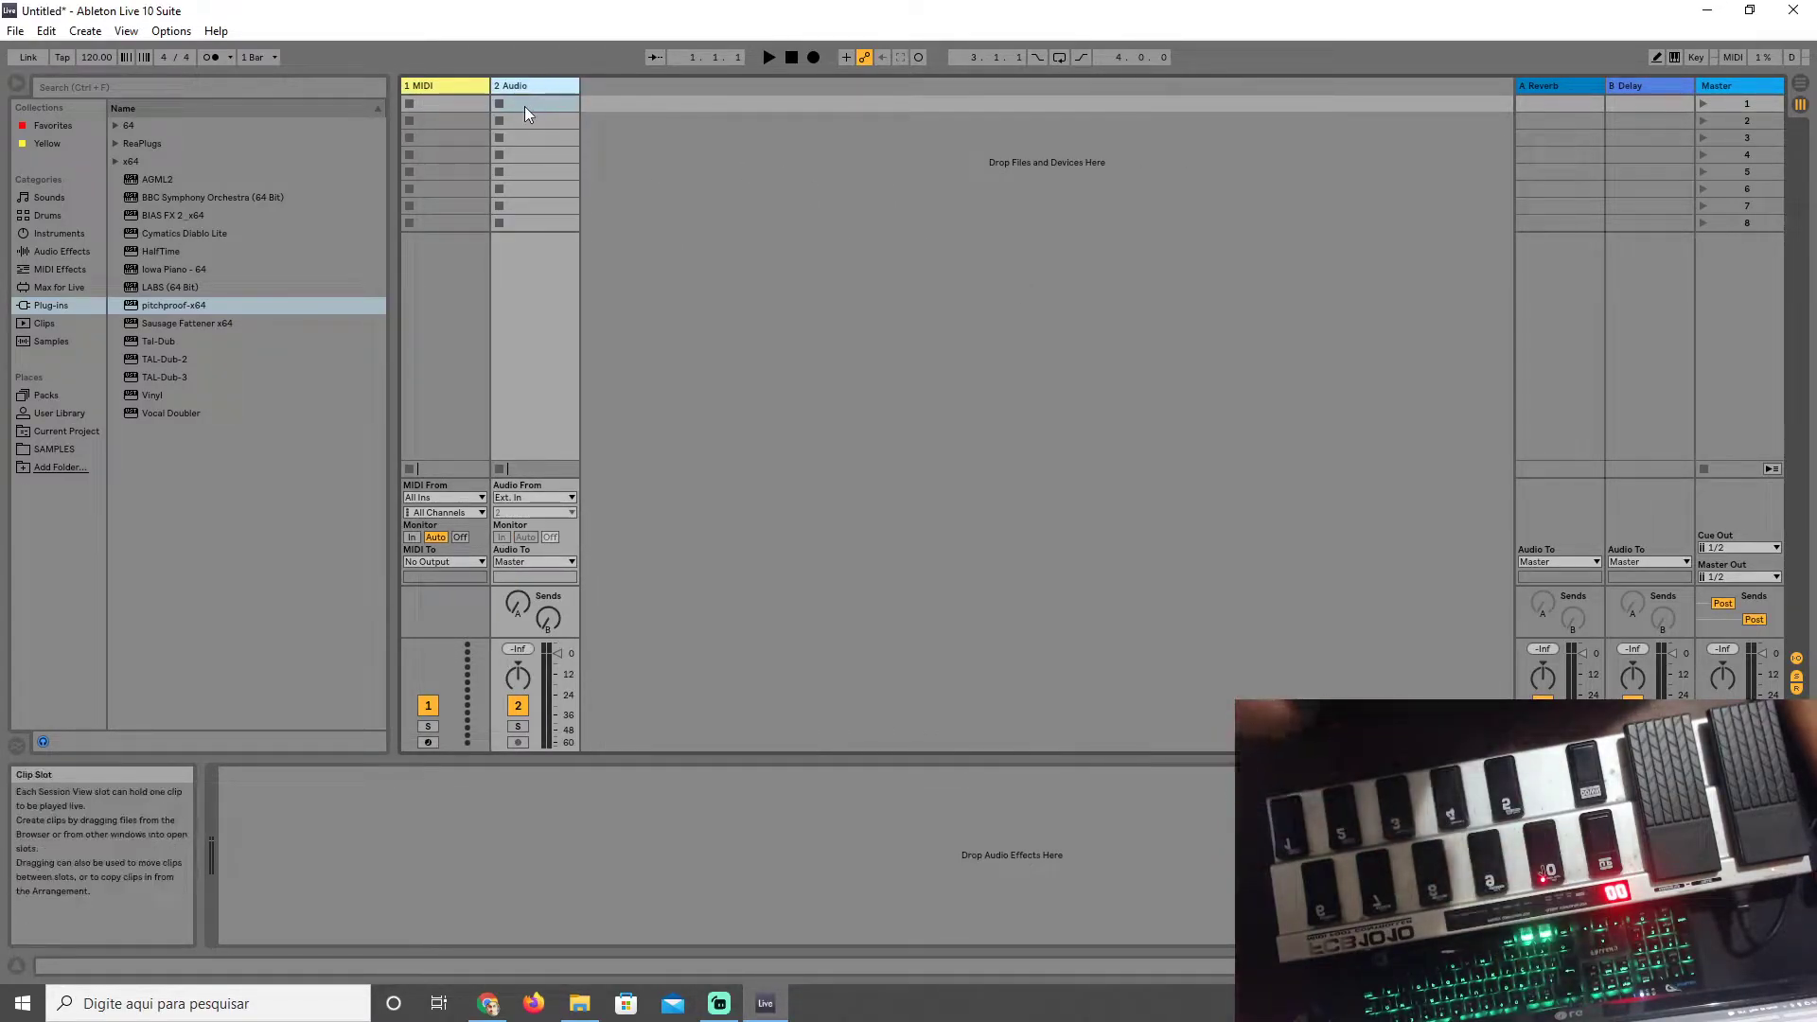
click(162, 215)
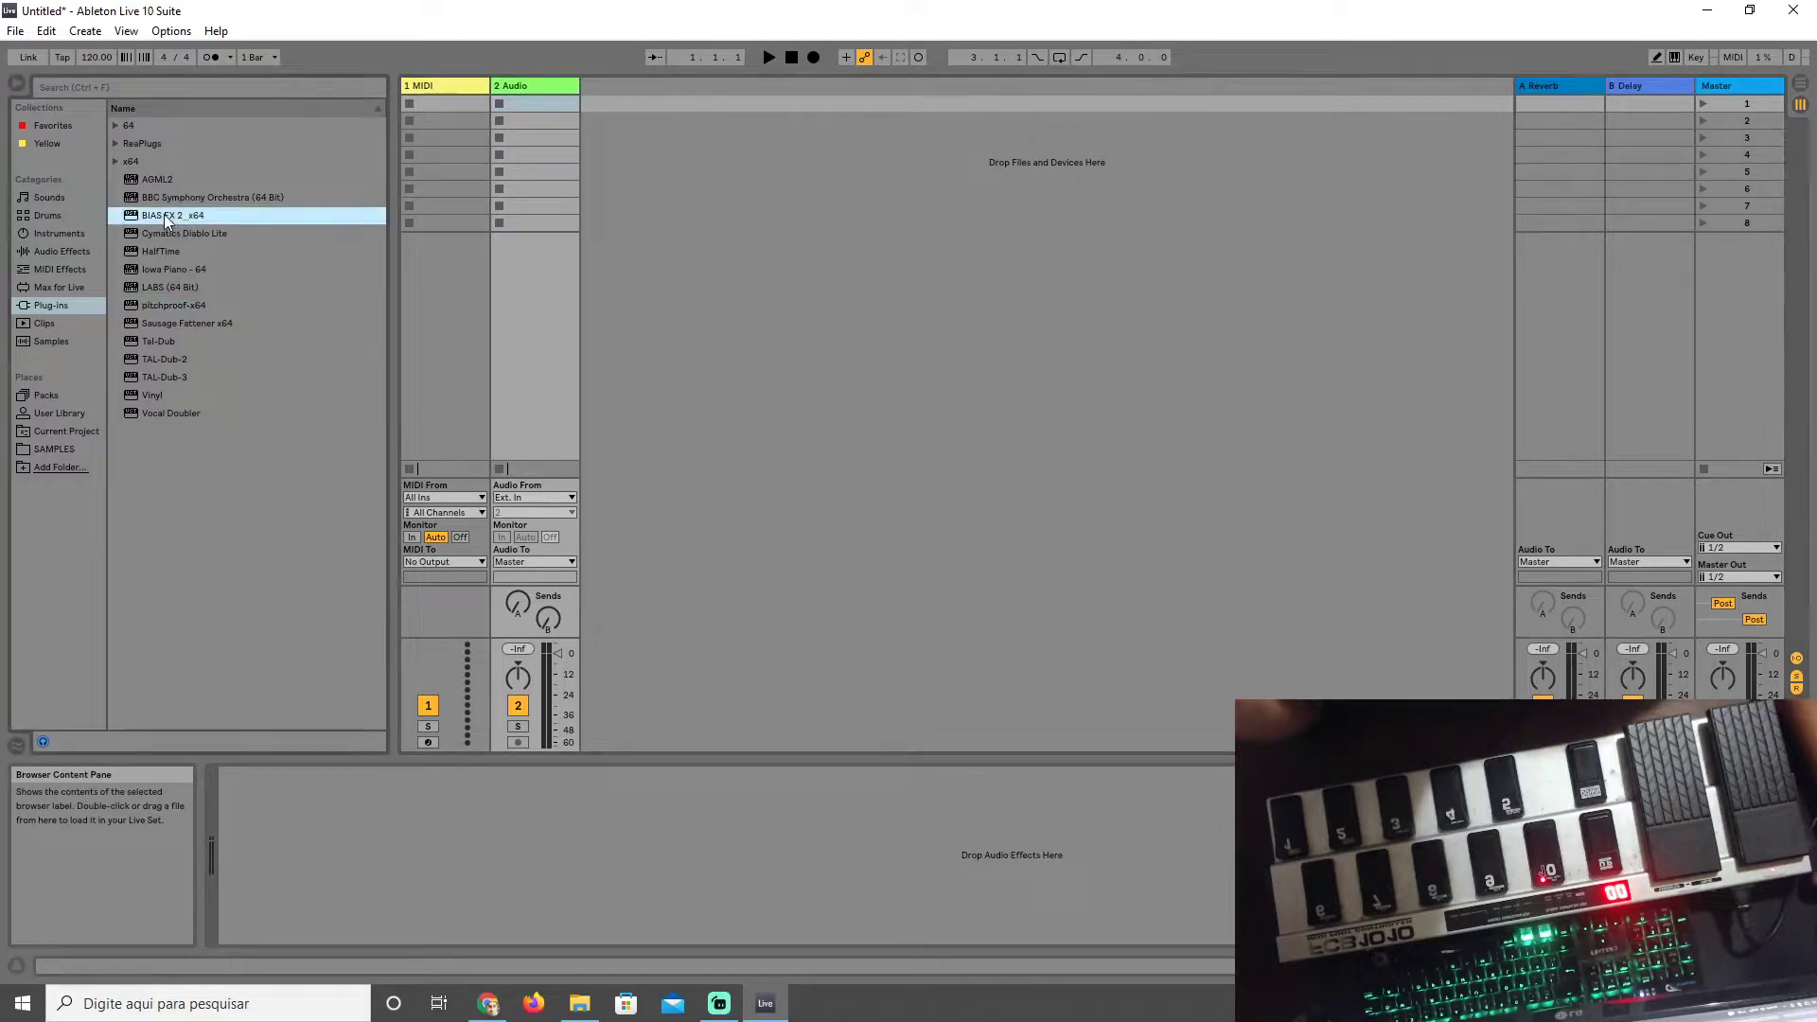
drag(527, 87, 529, 88)
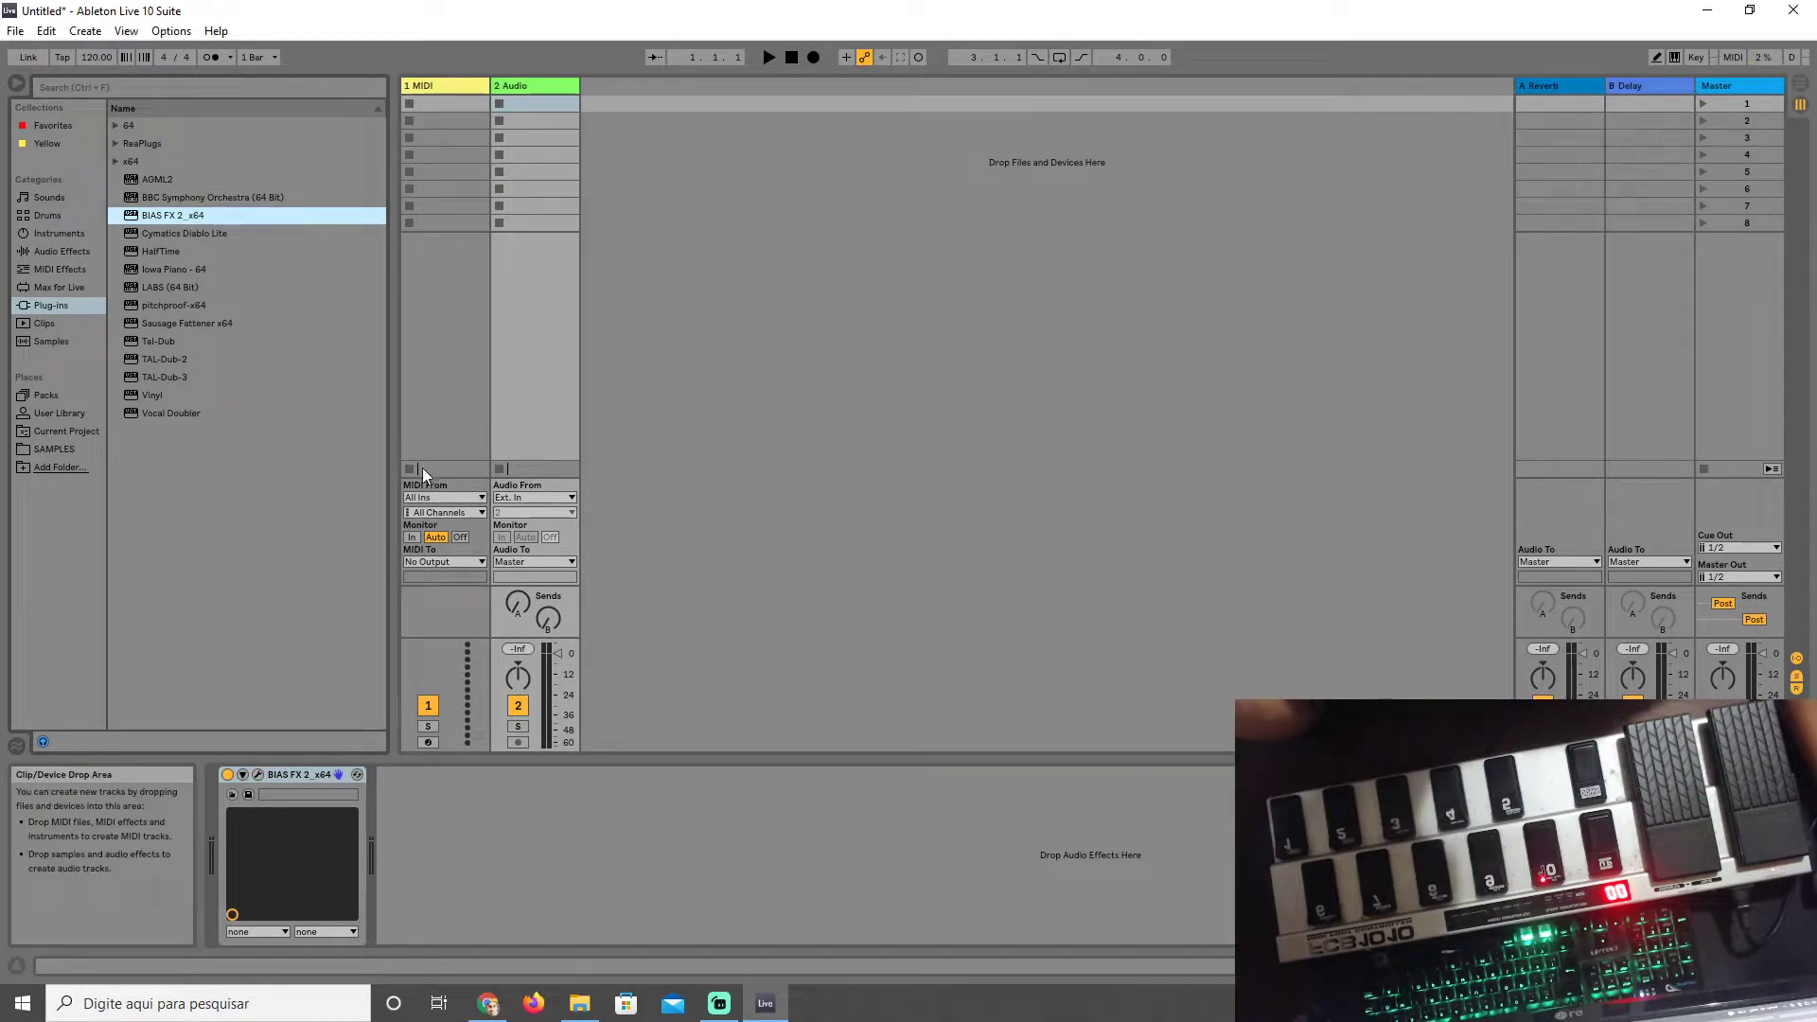
click(171, 31)
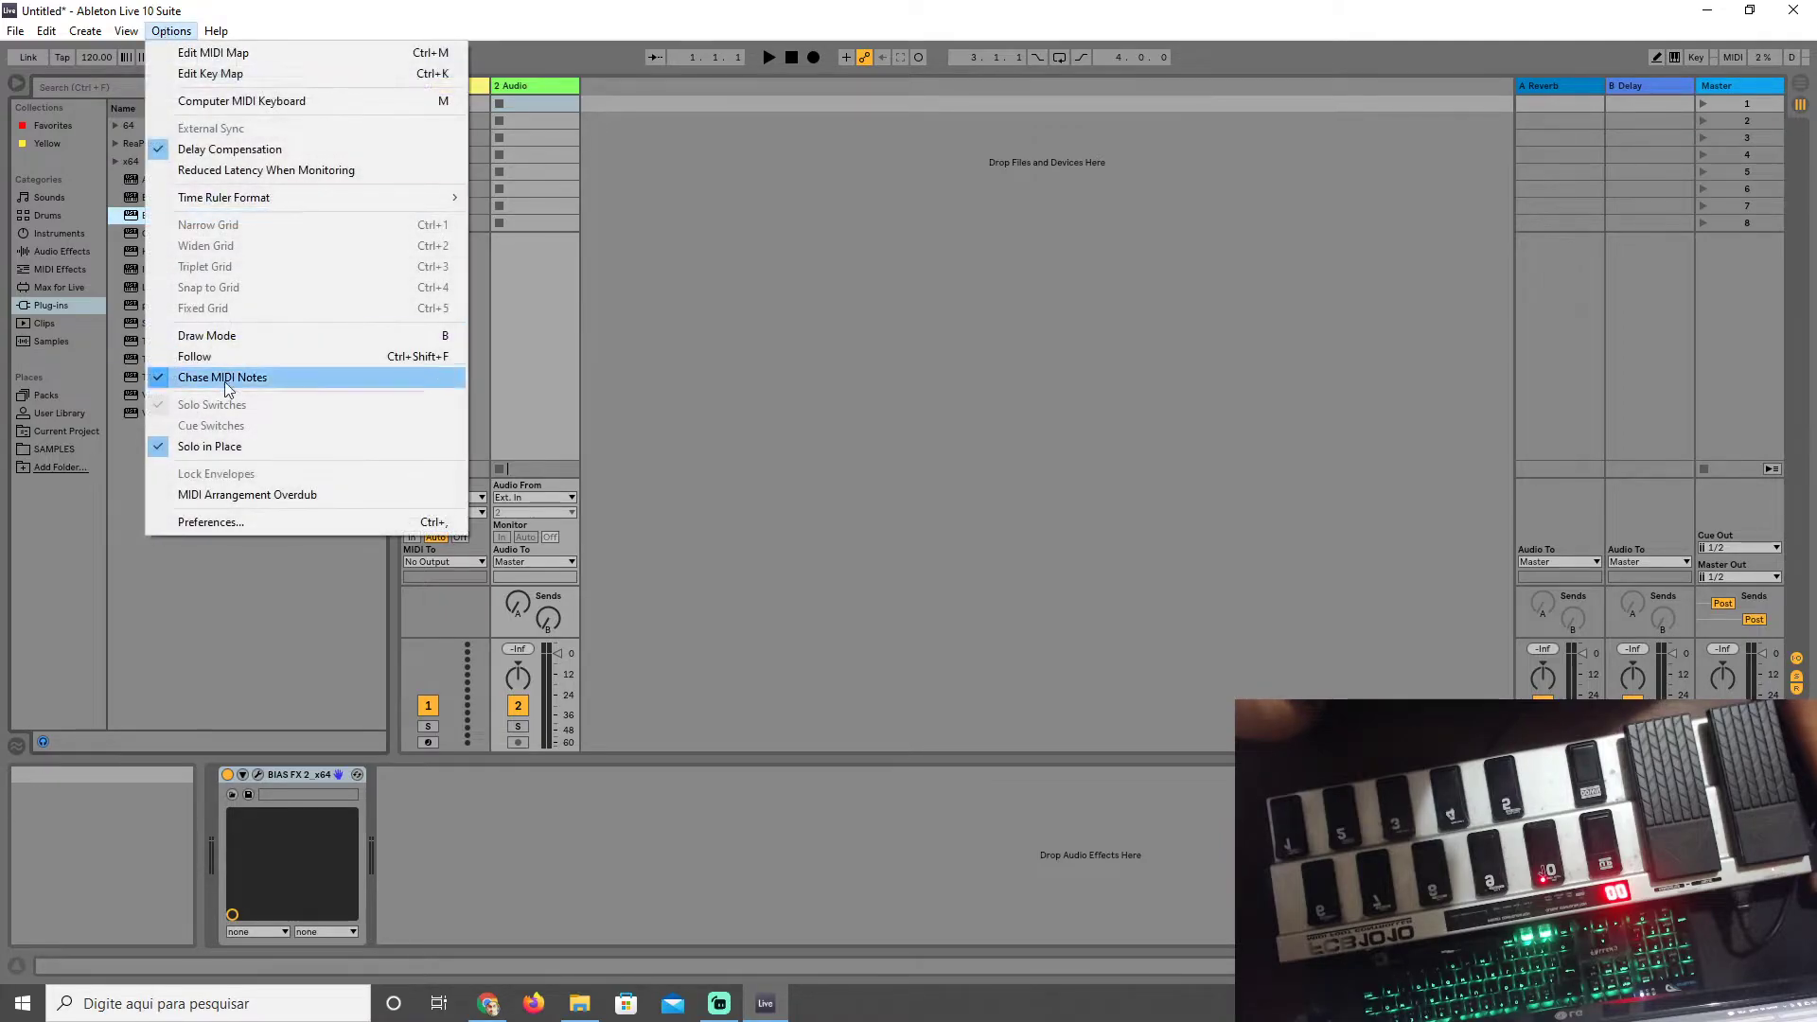
click(231, 517)
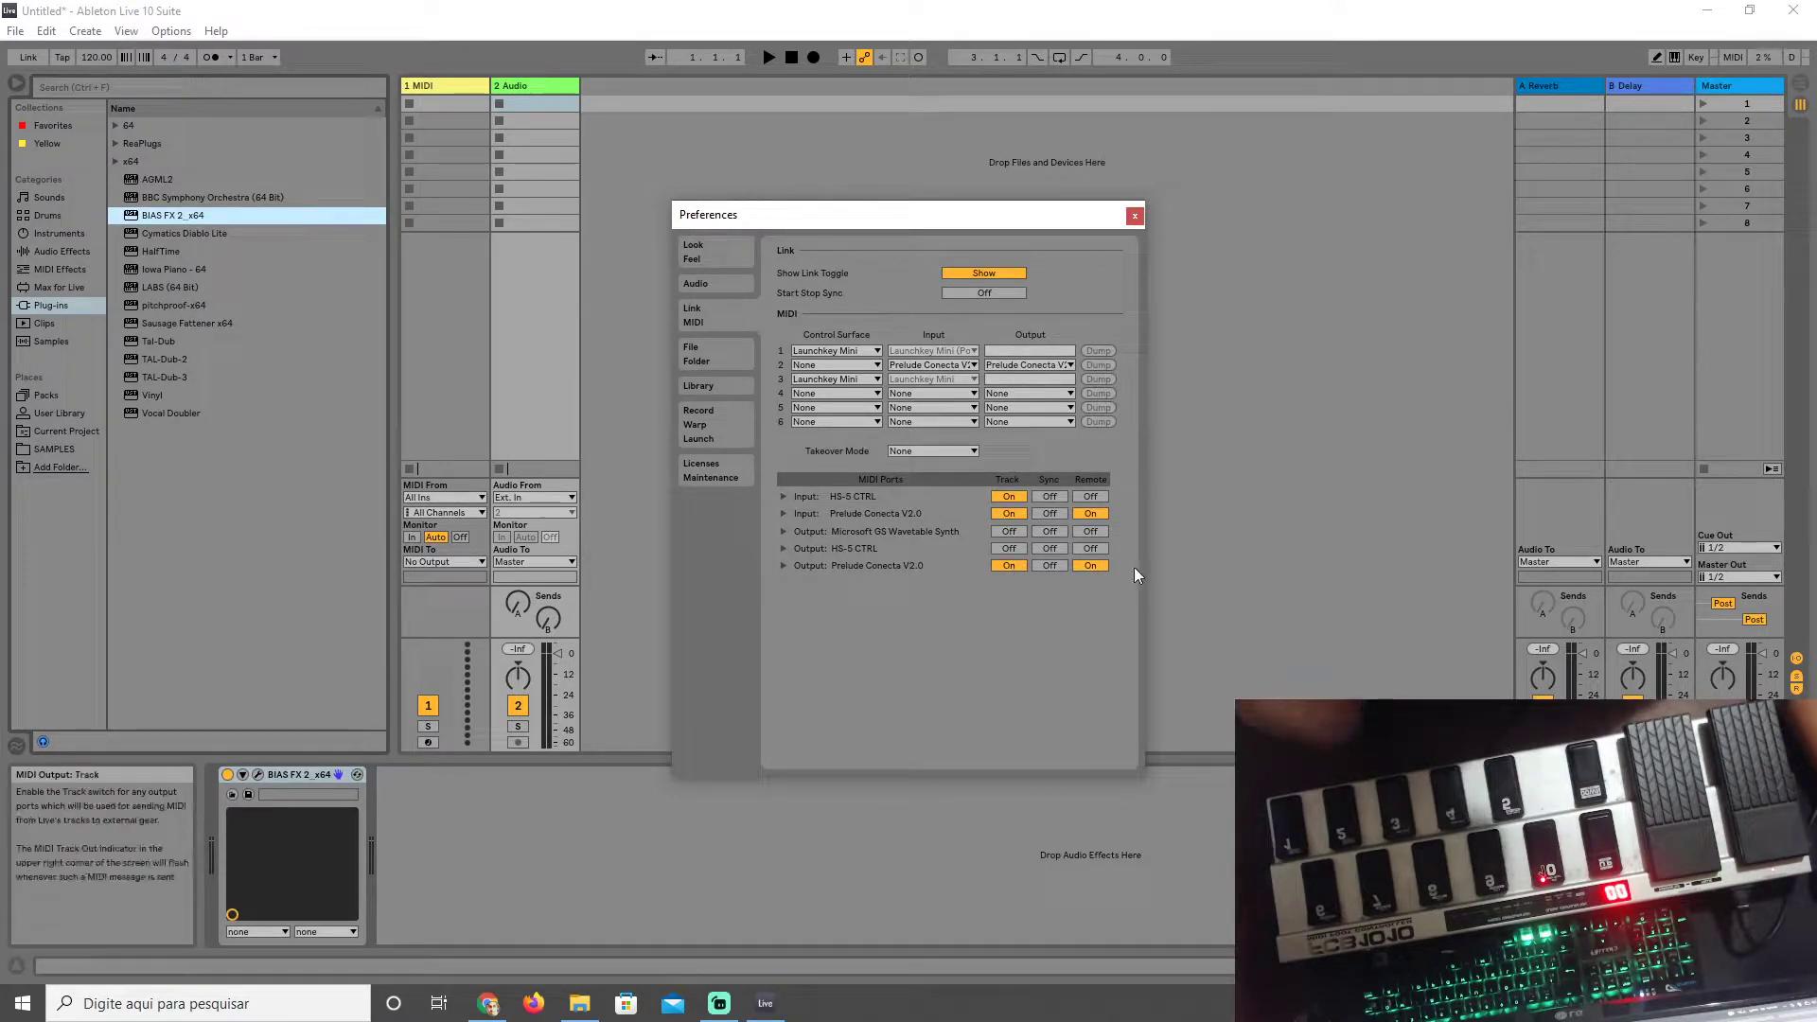
click(1134, 218)
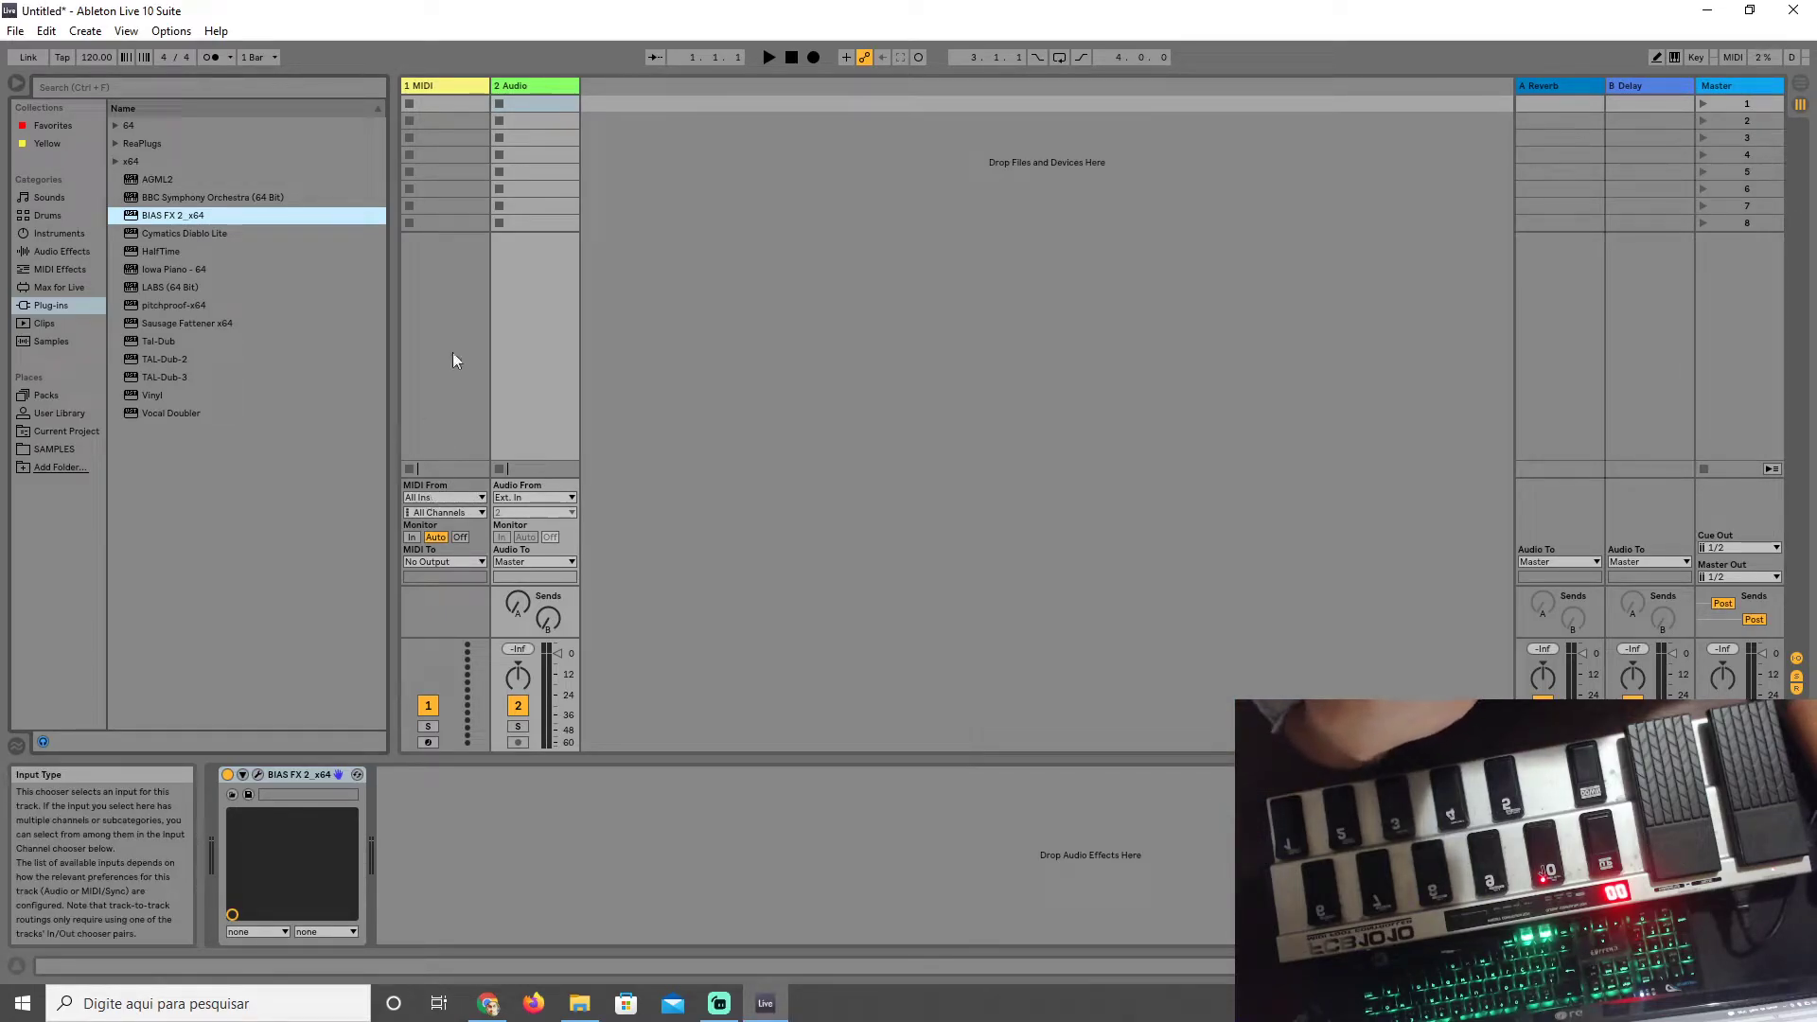
Step: Route 1 MIDI from Prelude Conecta Ch. 1 to 2-Audio's BIAS FX 2 x64
click(446, 82)
click(429, 497)
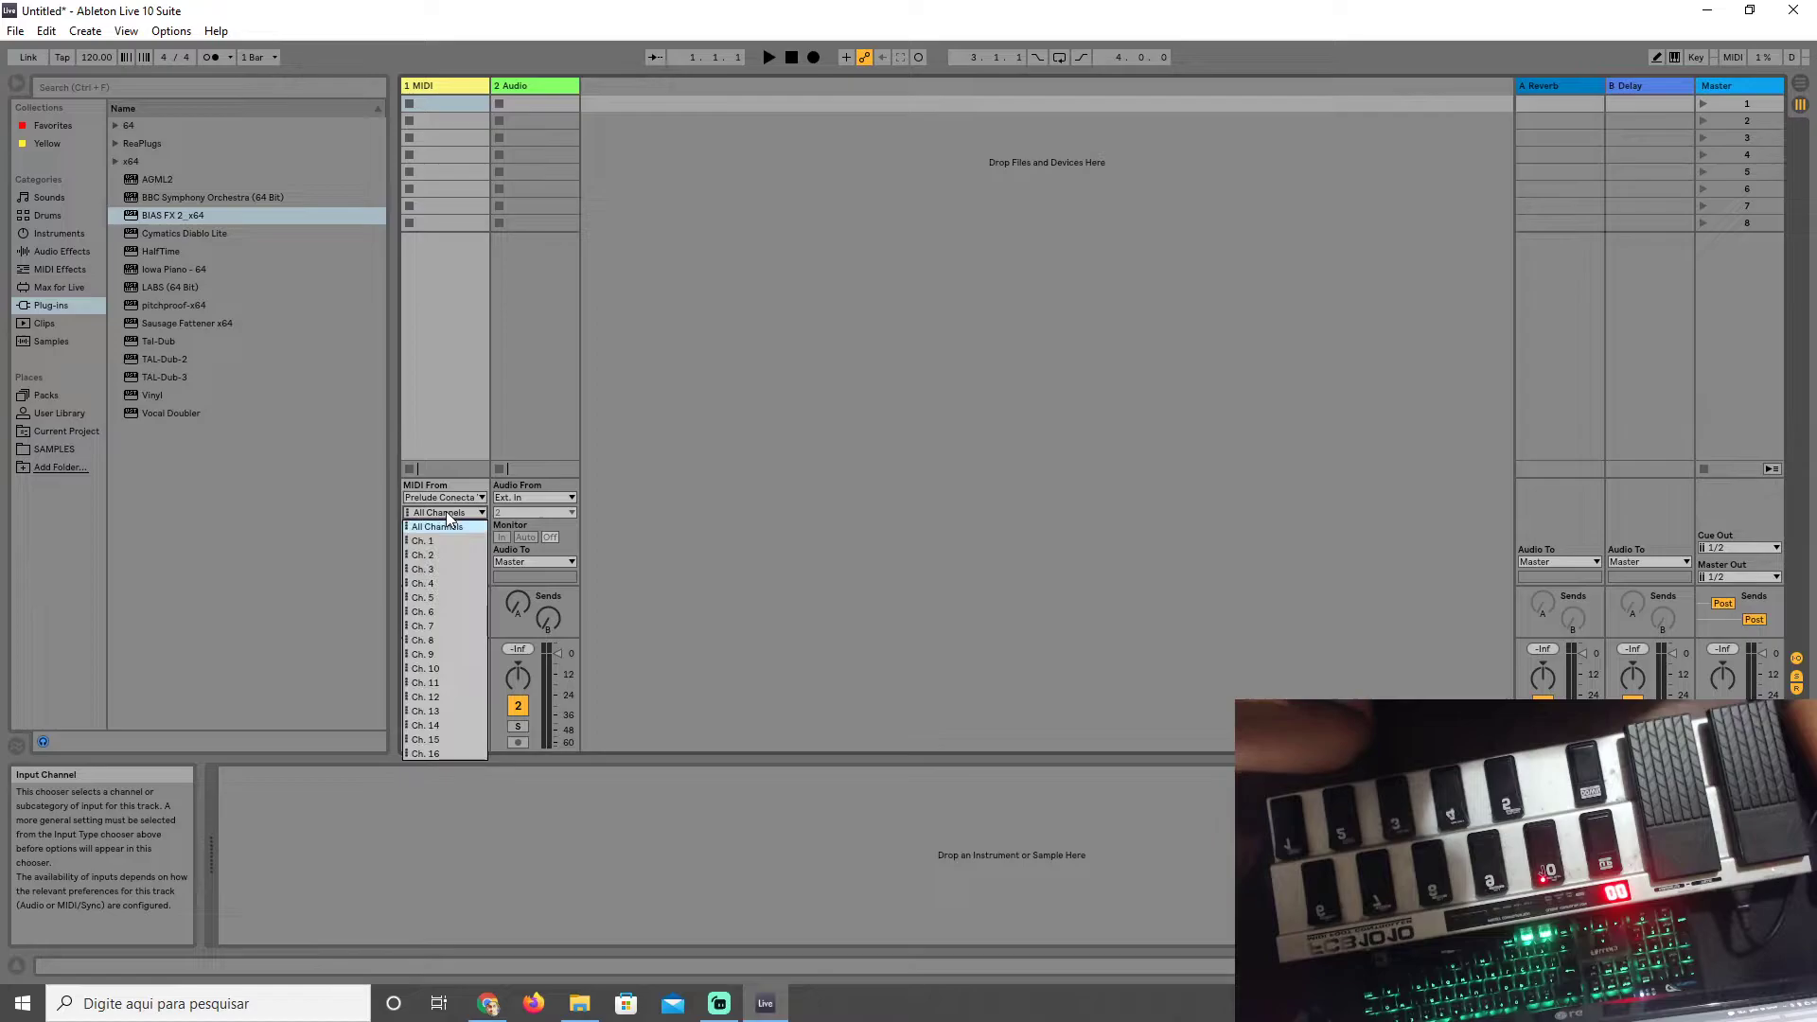
click(446, 512)
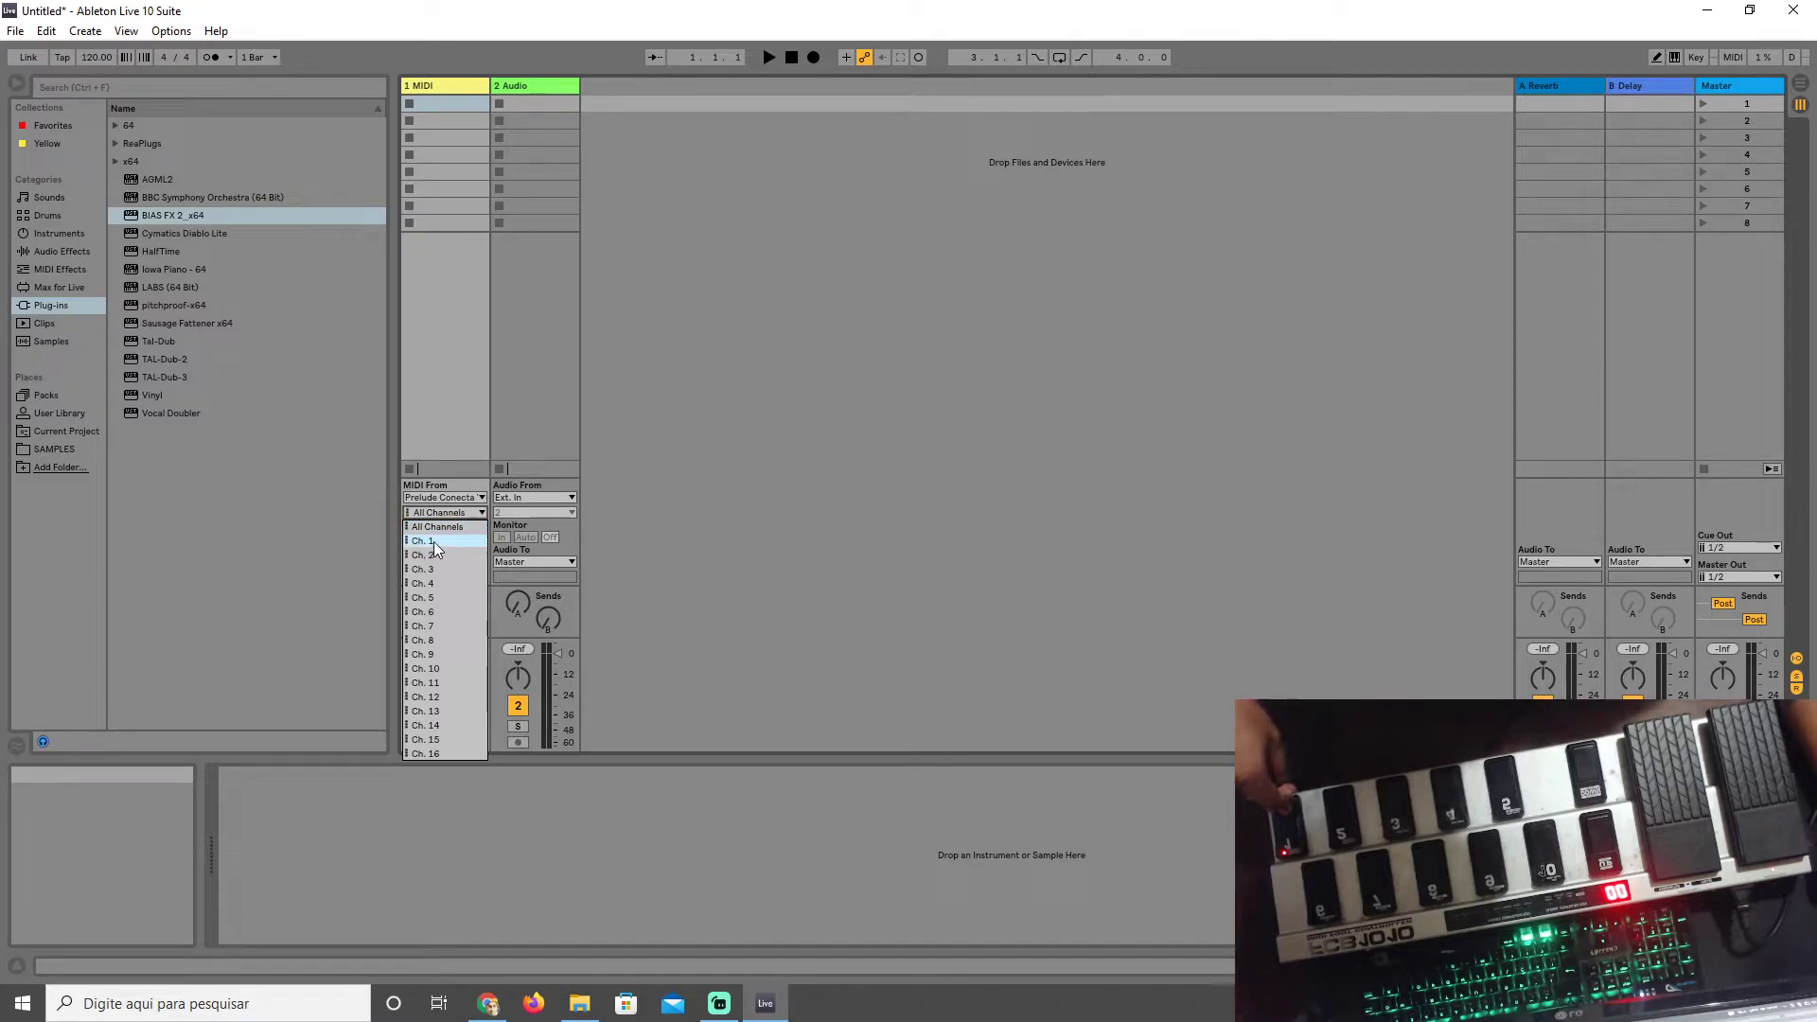
click(433, 542)
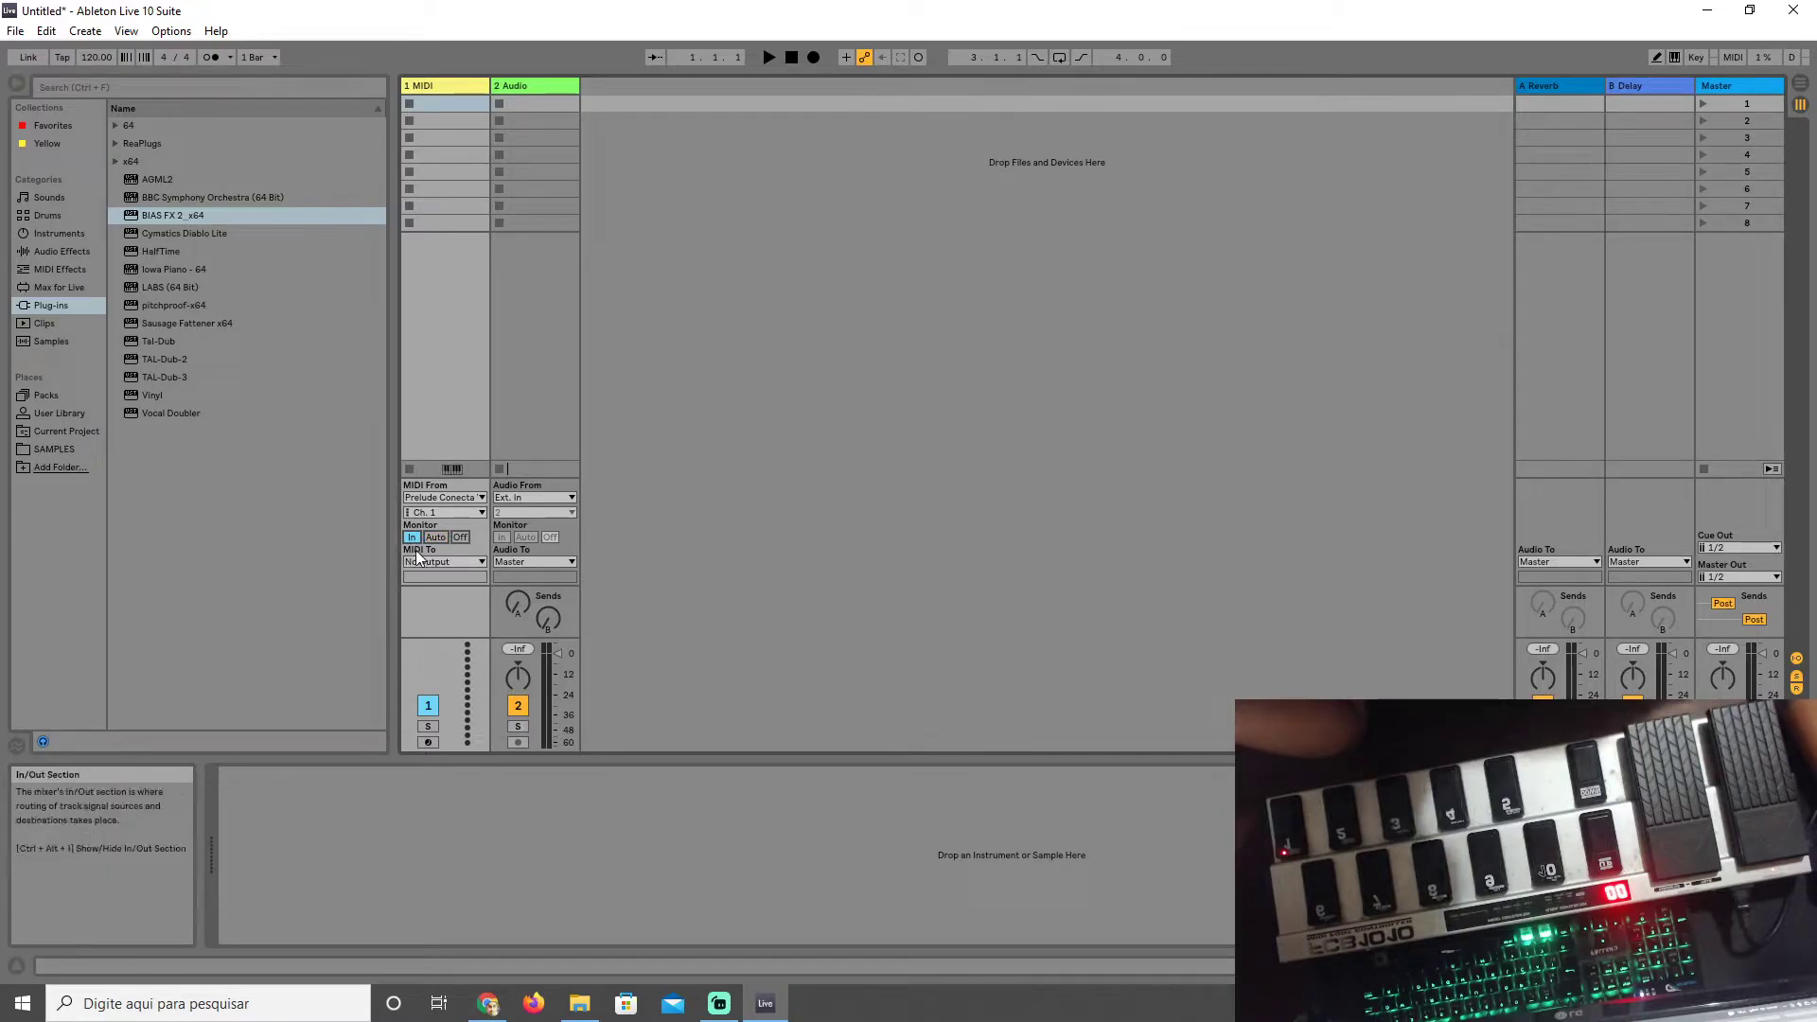
click(444, 563)
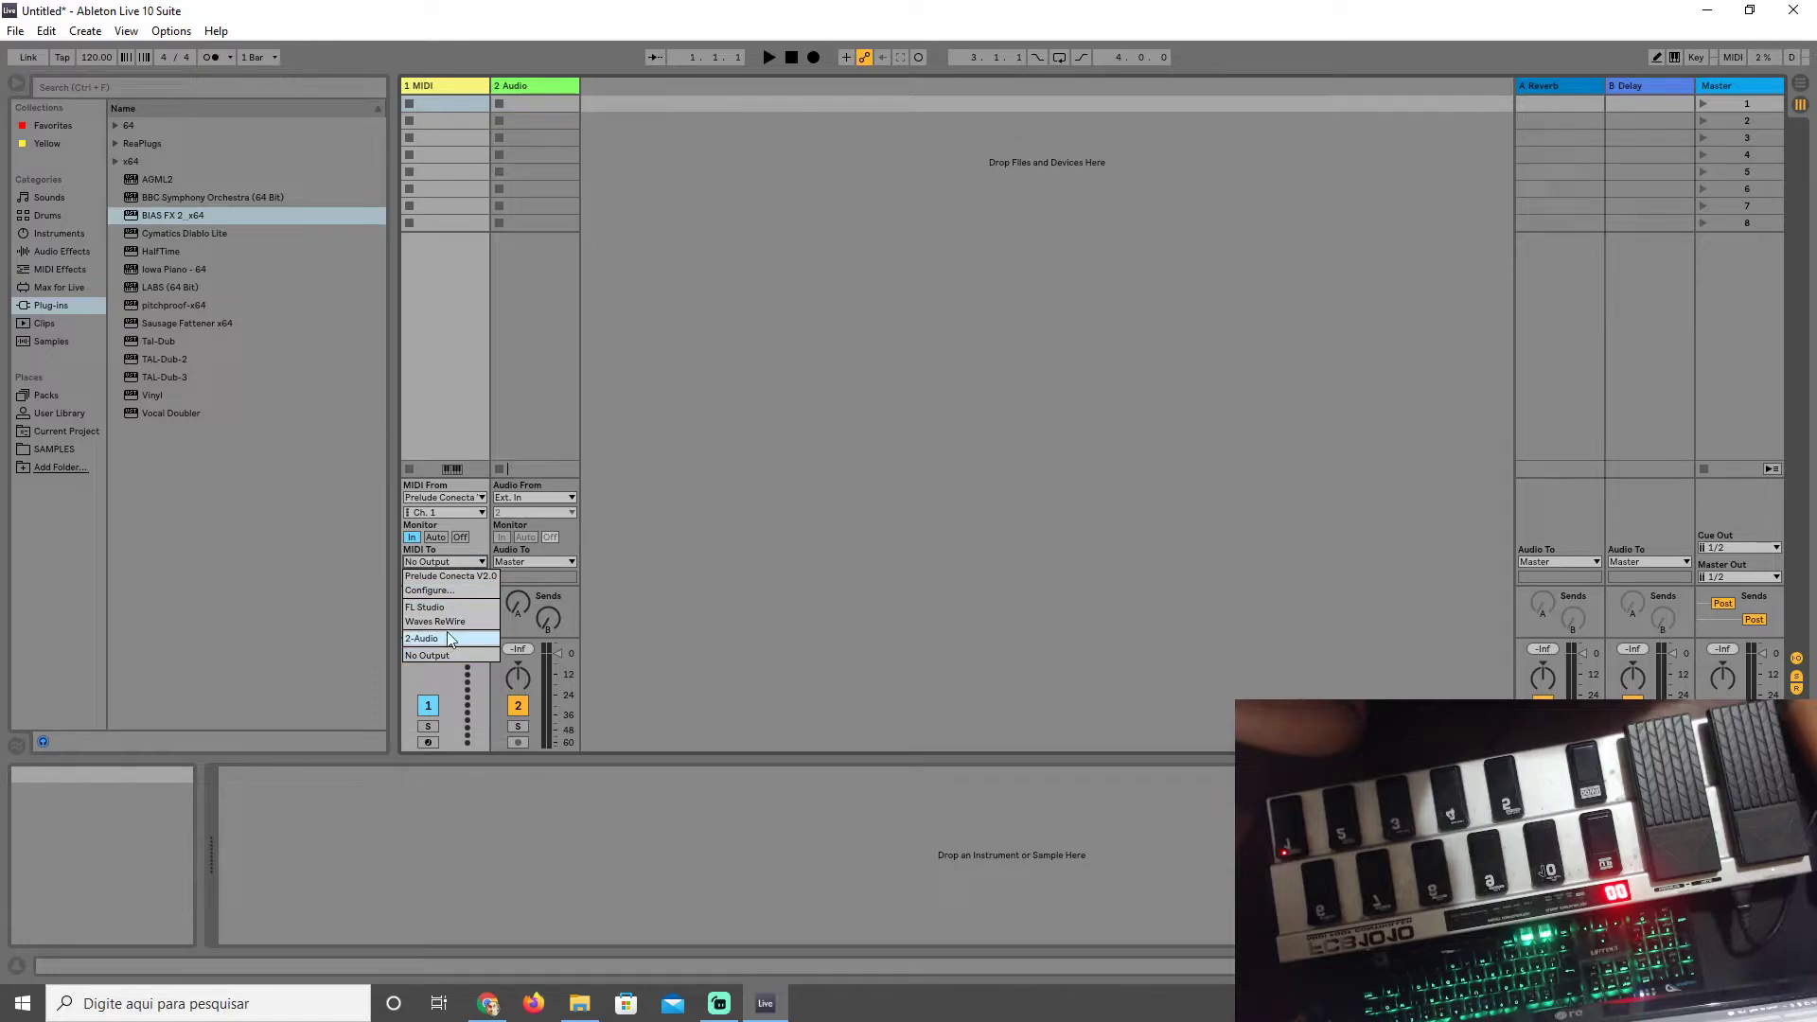
click(527, 87)
click(531, 88)
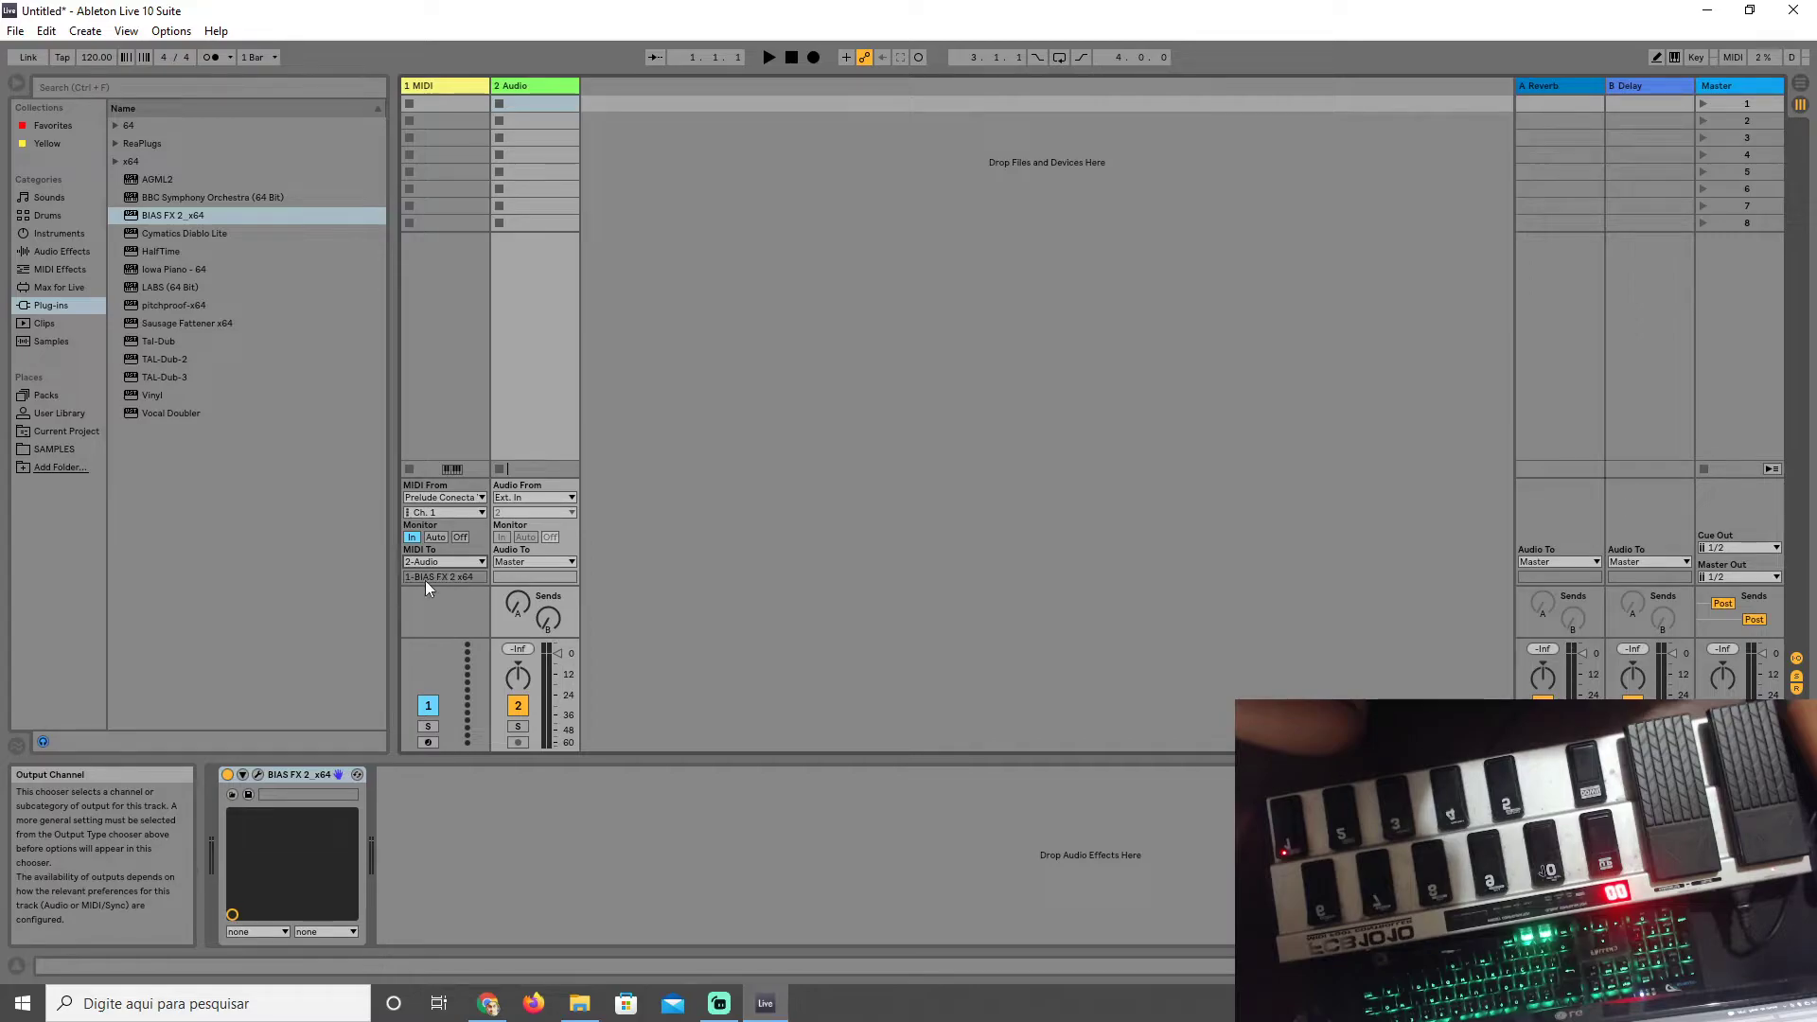
click(423, 581)
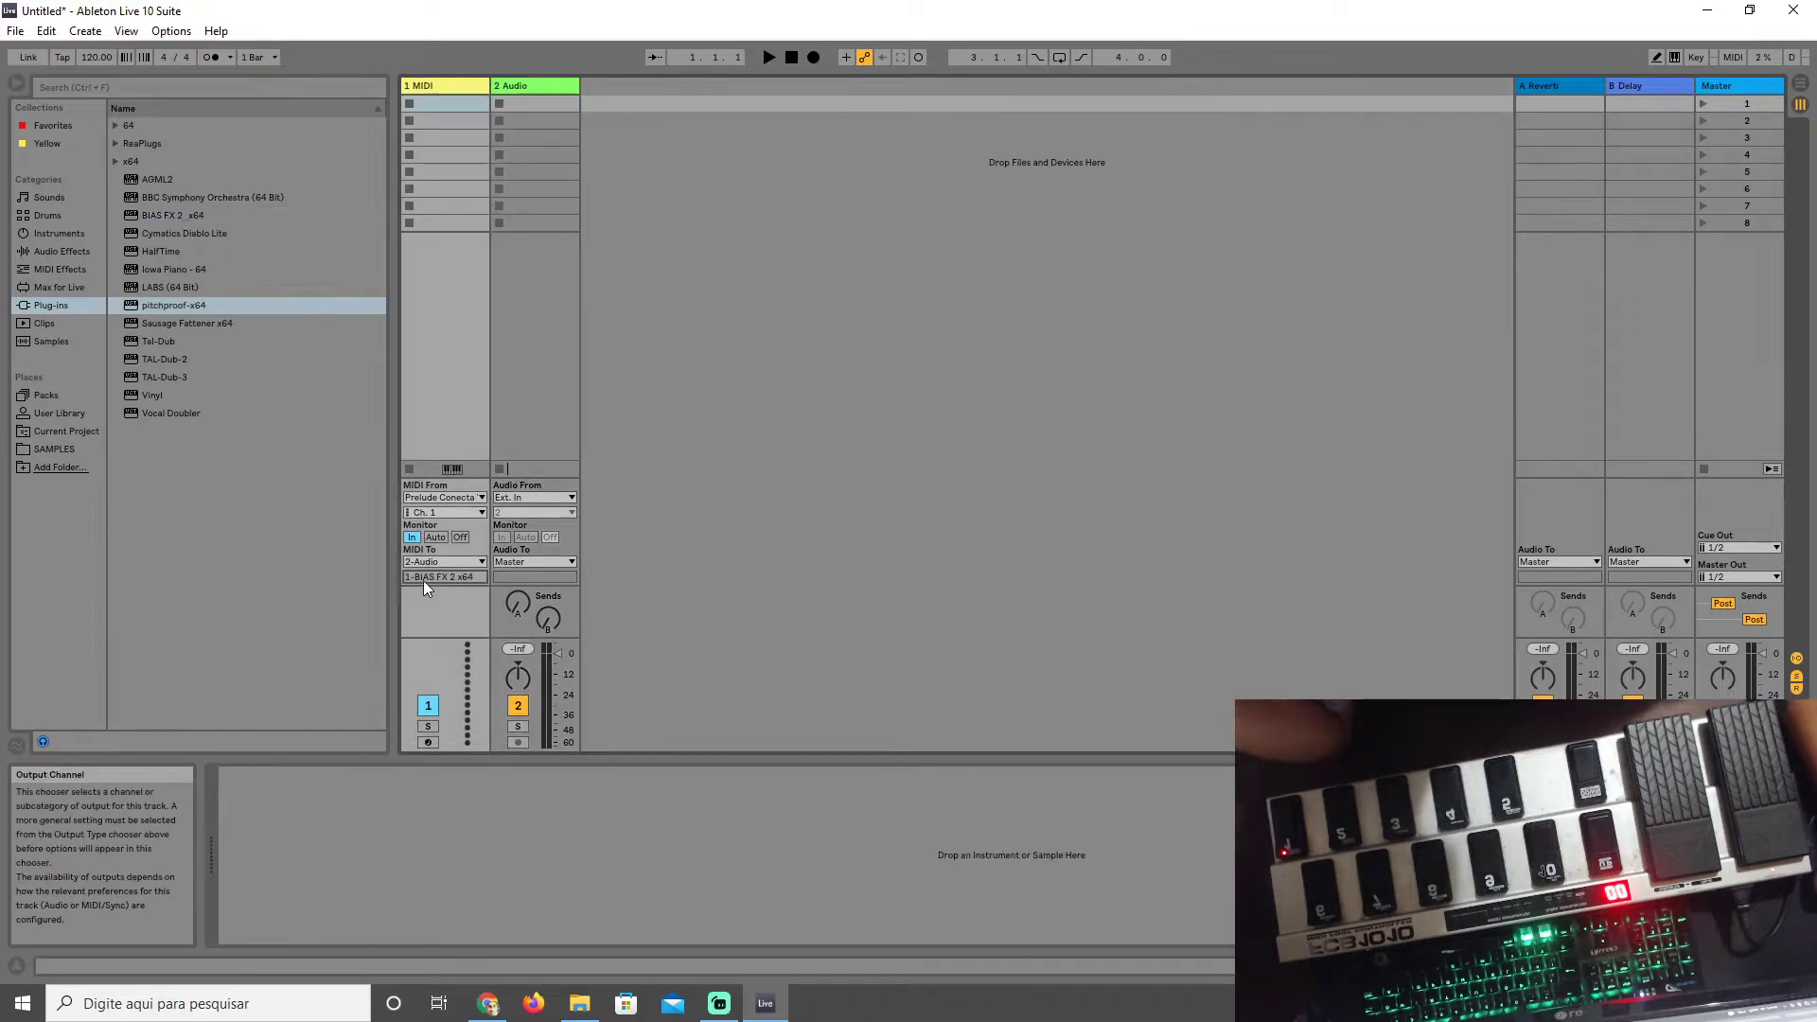
click(549, 87)
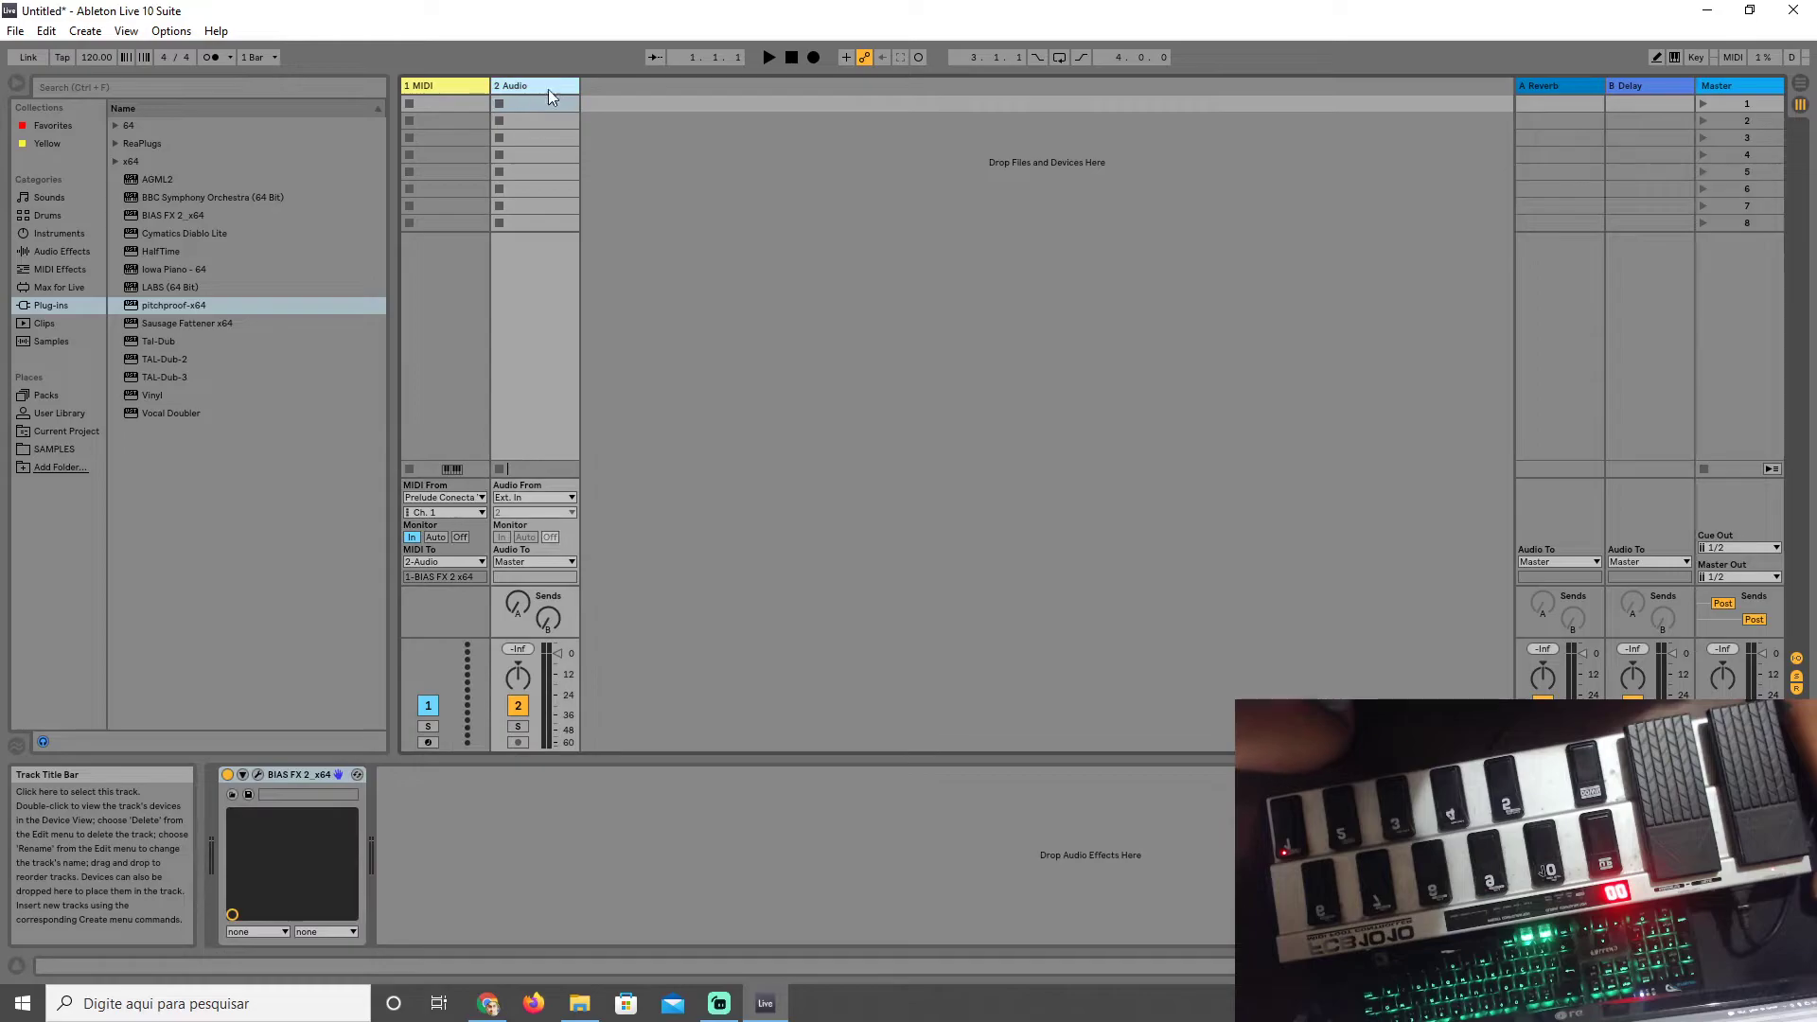
click(159, 304)
drag(474, 897, 471, 894)
click(445, 578)
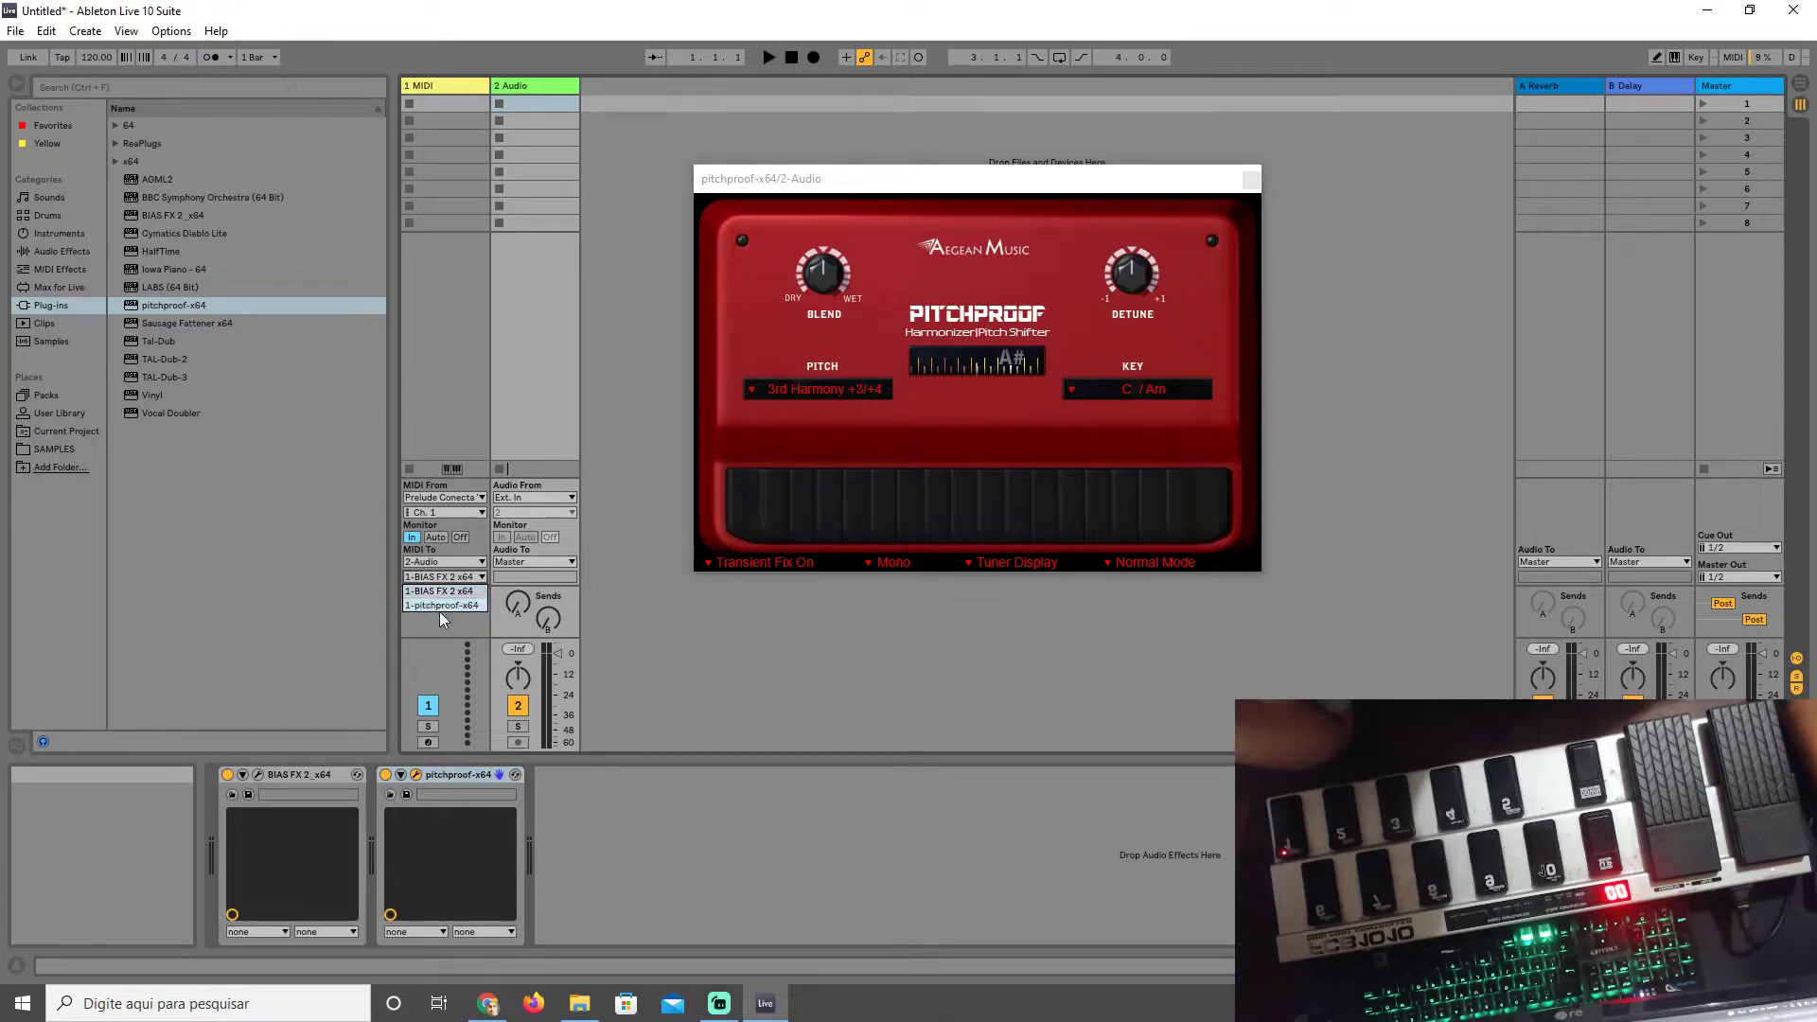
click(451, 593)
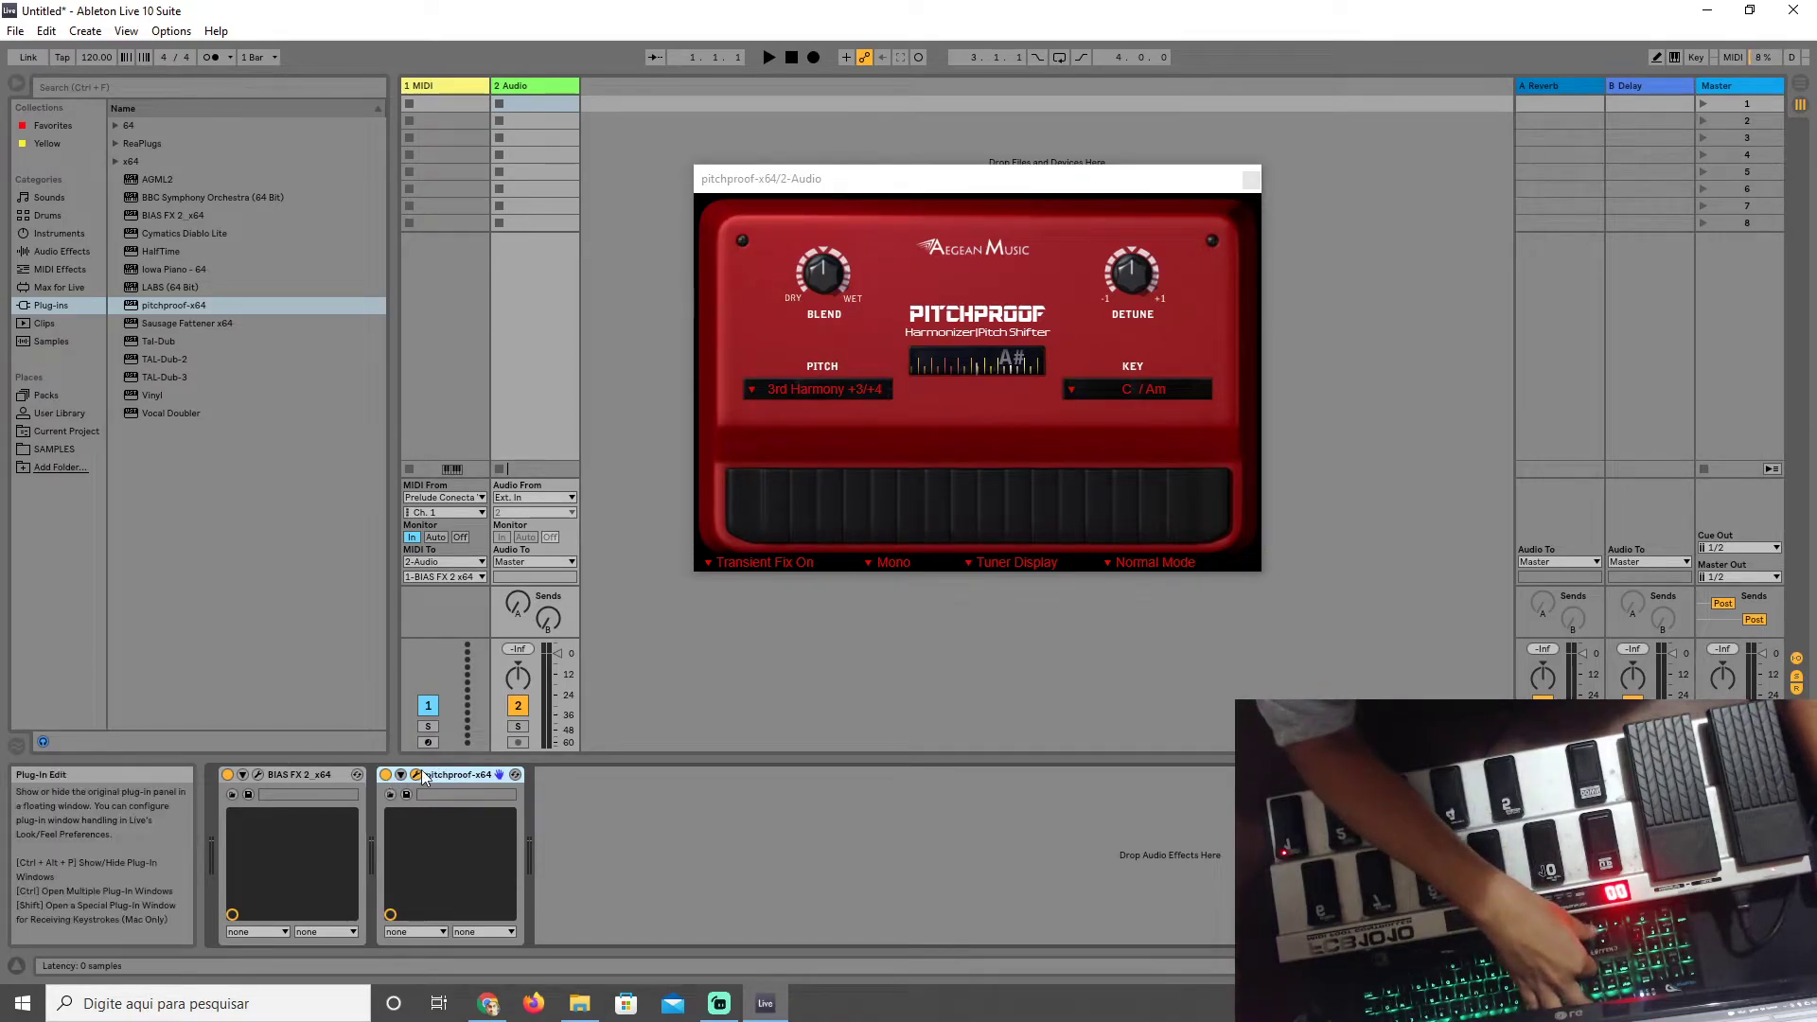
key(Delete)
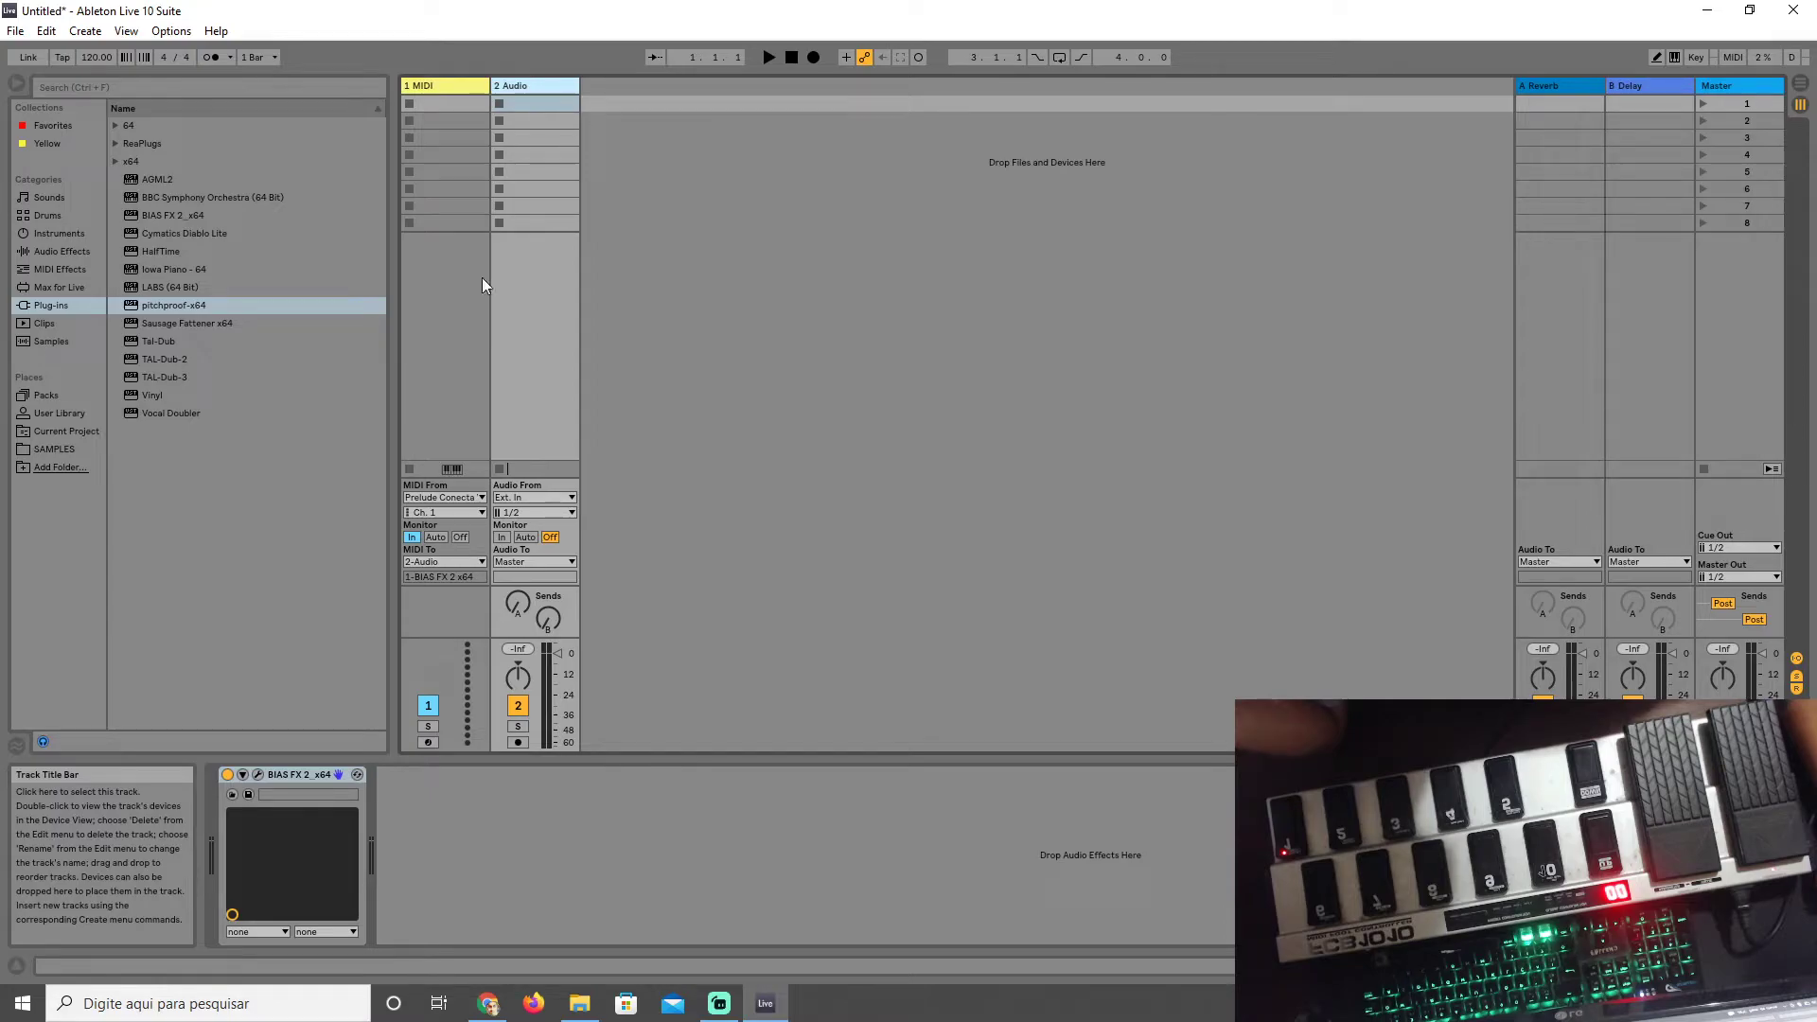
Step: In the BIAS FX 2 window, MIDI-learn the 808OD Drive pedal toggle to CC 22
click(259, 775)
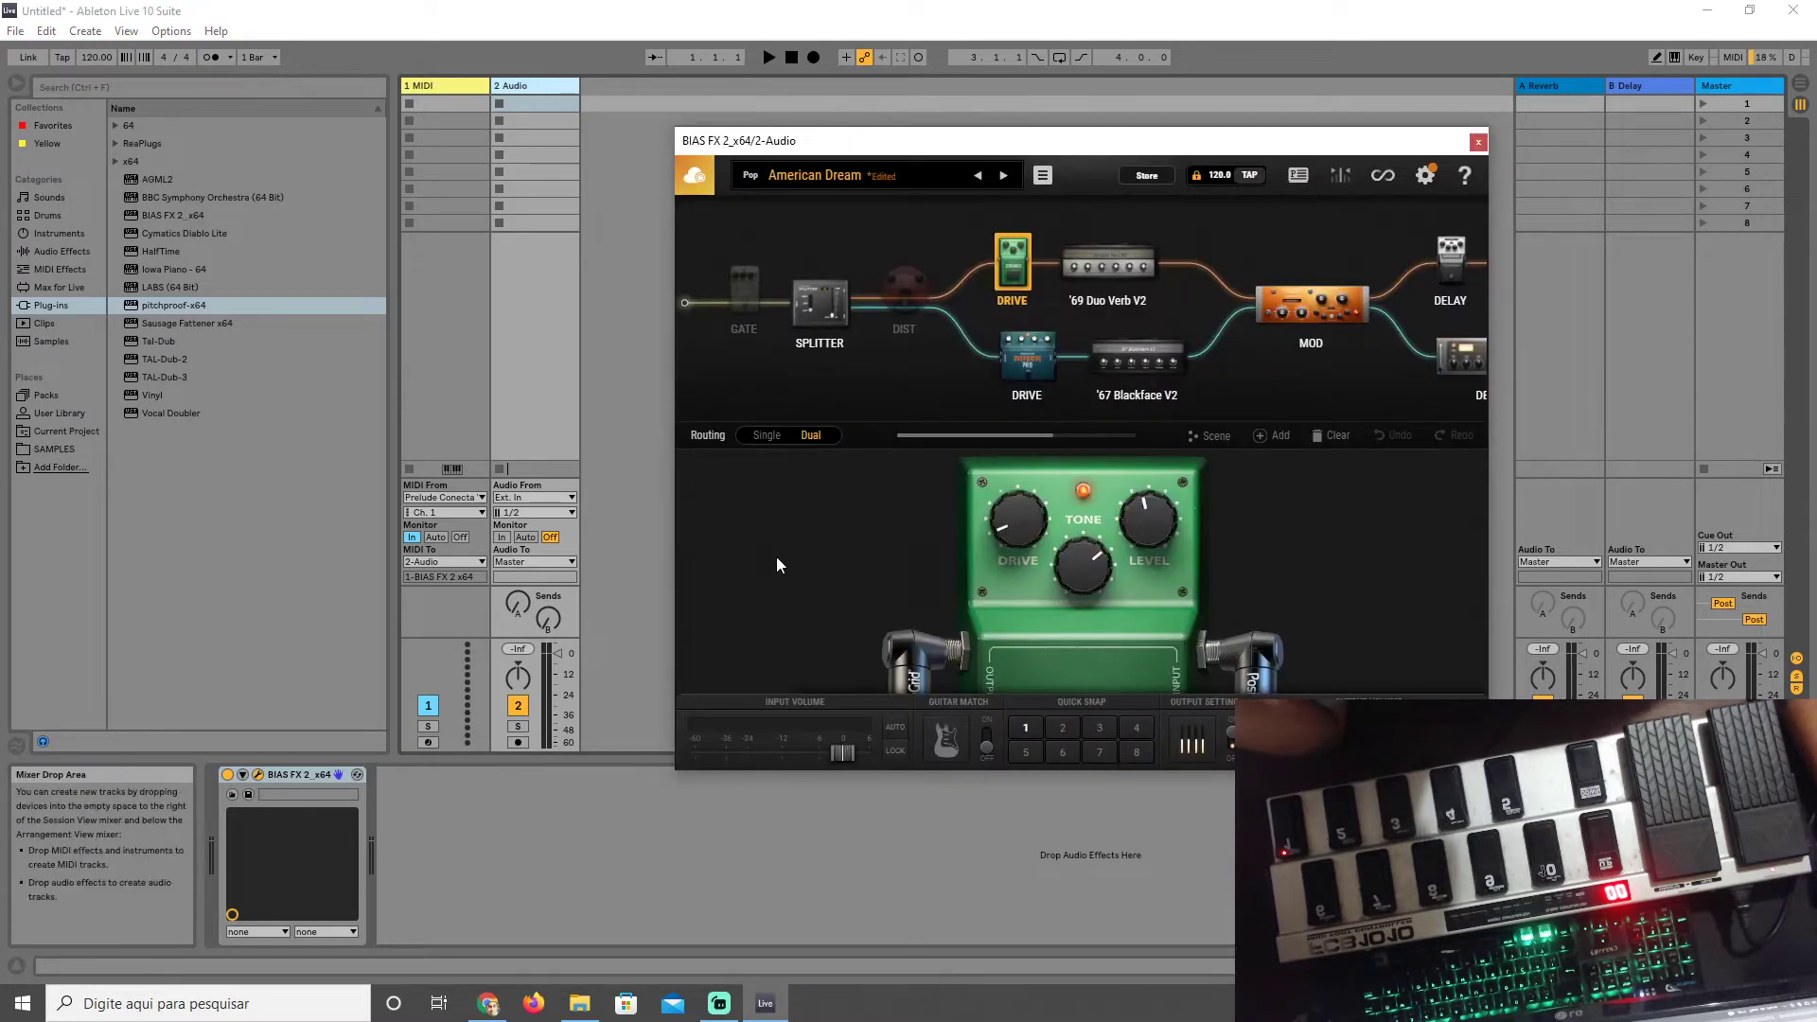
right_click(1013, 268)
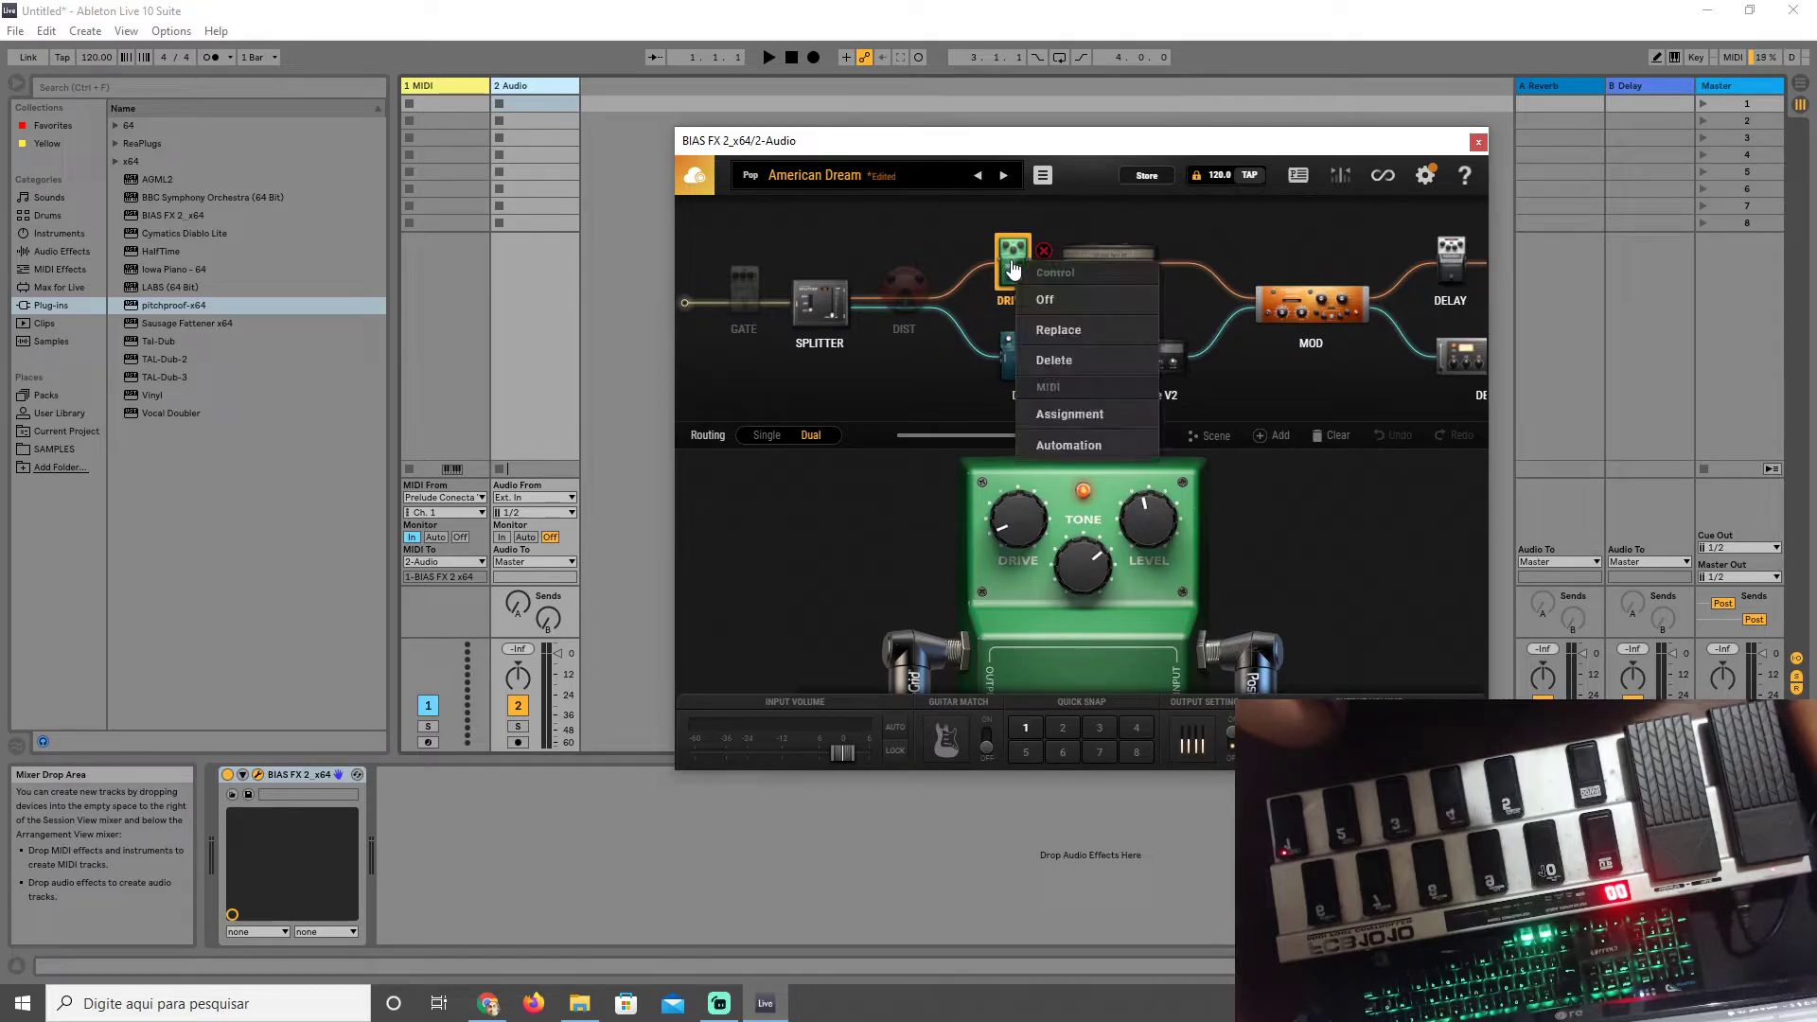
click(1069, 414)
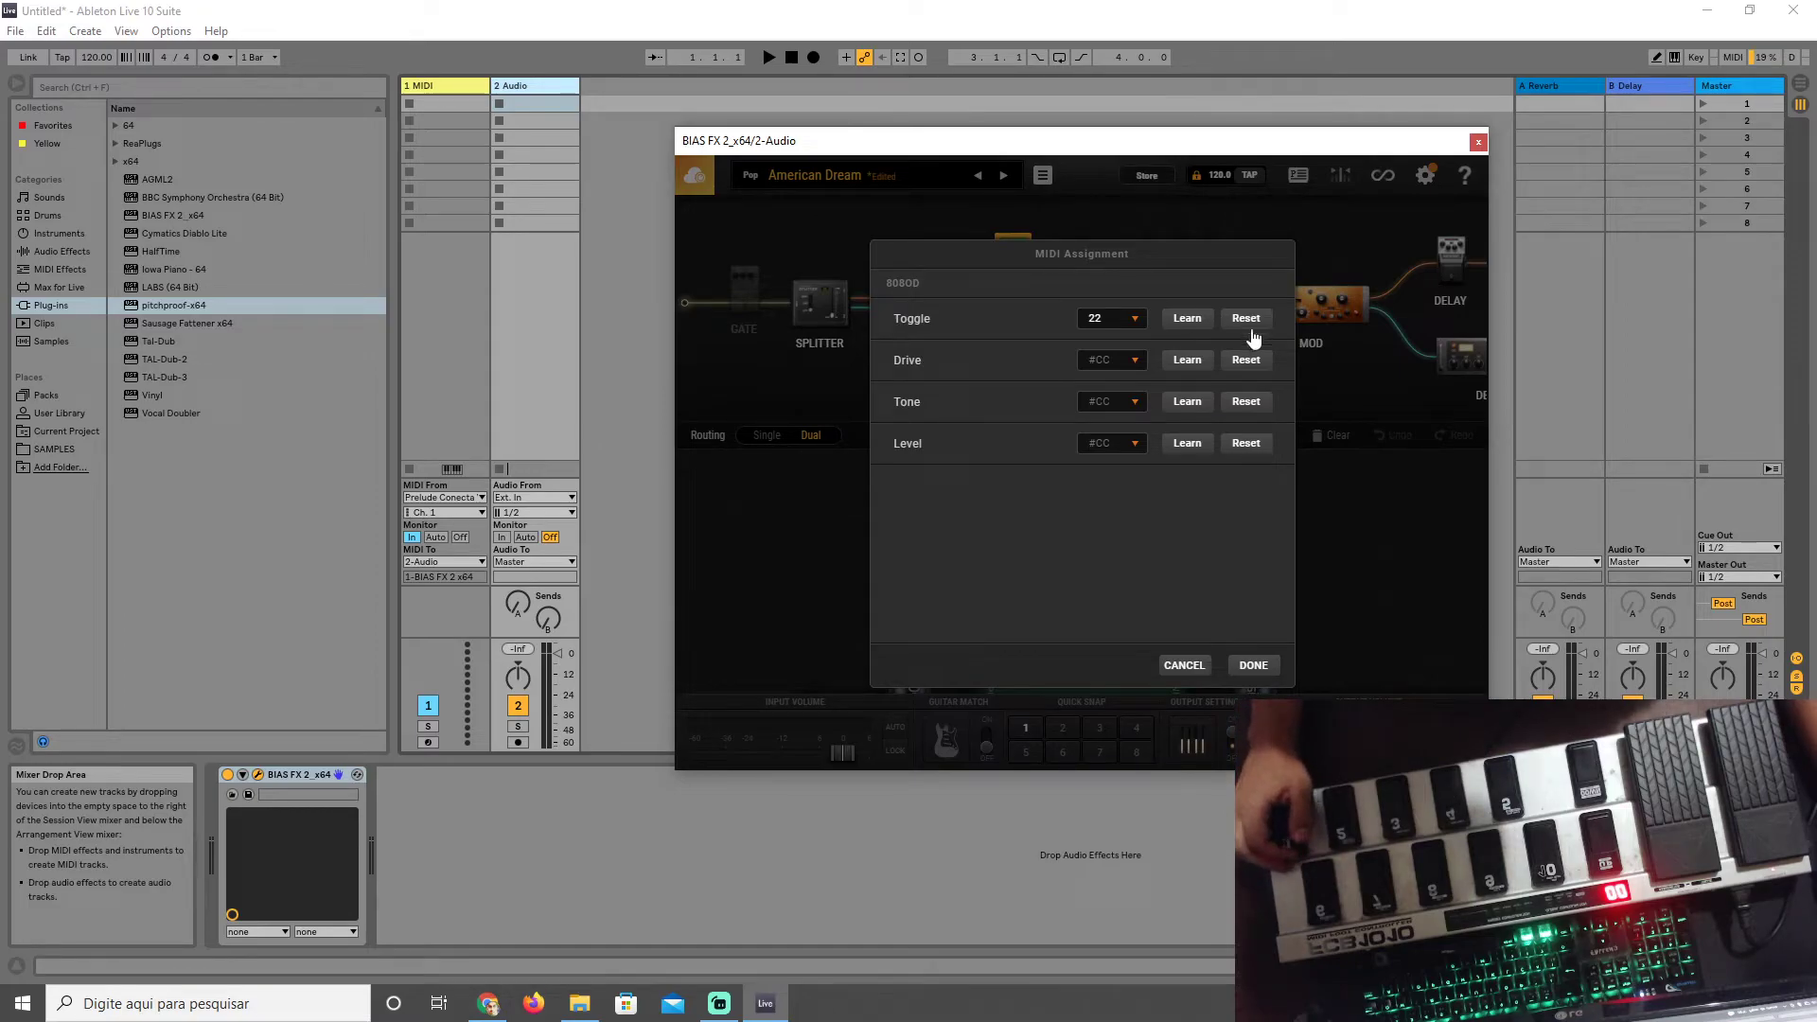
click(1254, 667)
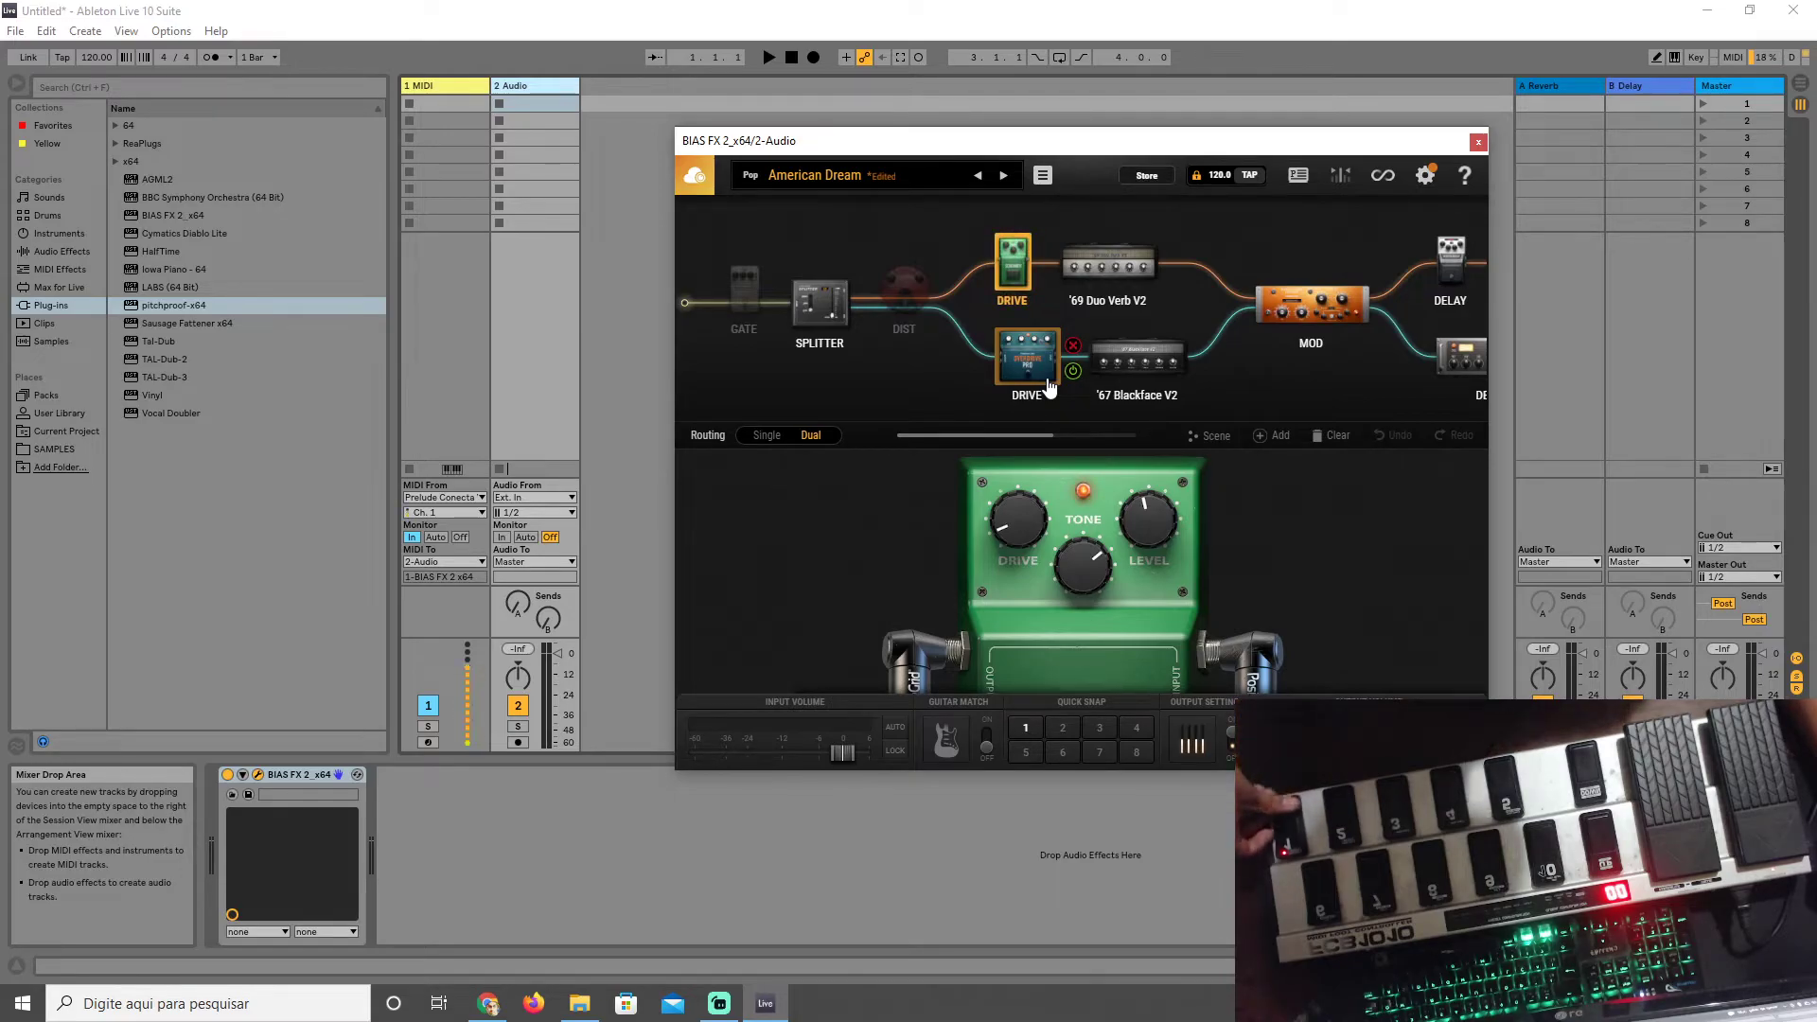
Step: Delete the existing Toggle 22, Preset + and Preset - MIDI control assignments
click(1428, 176)
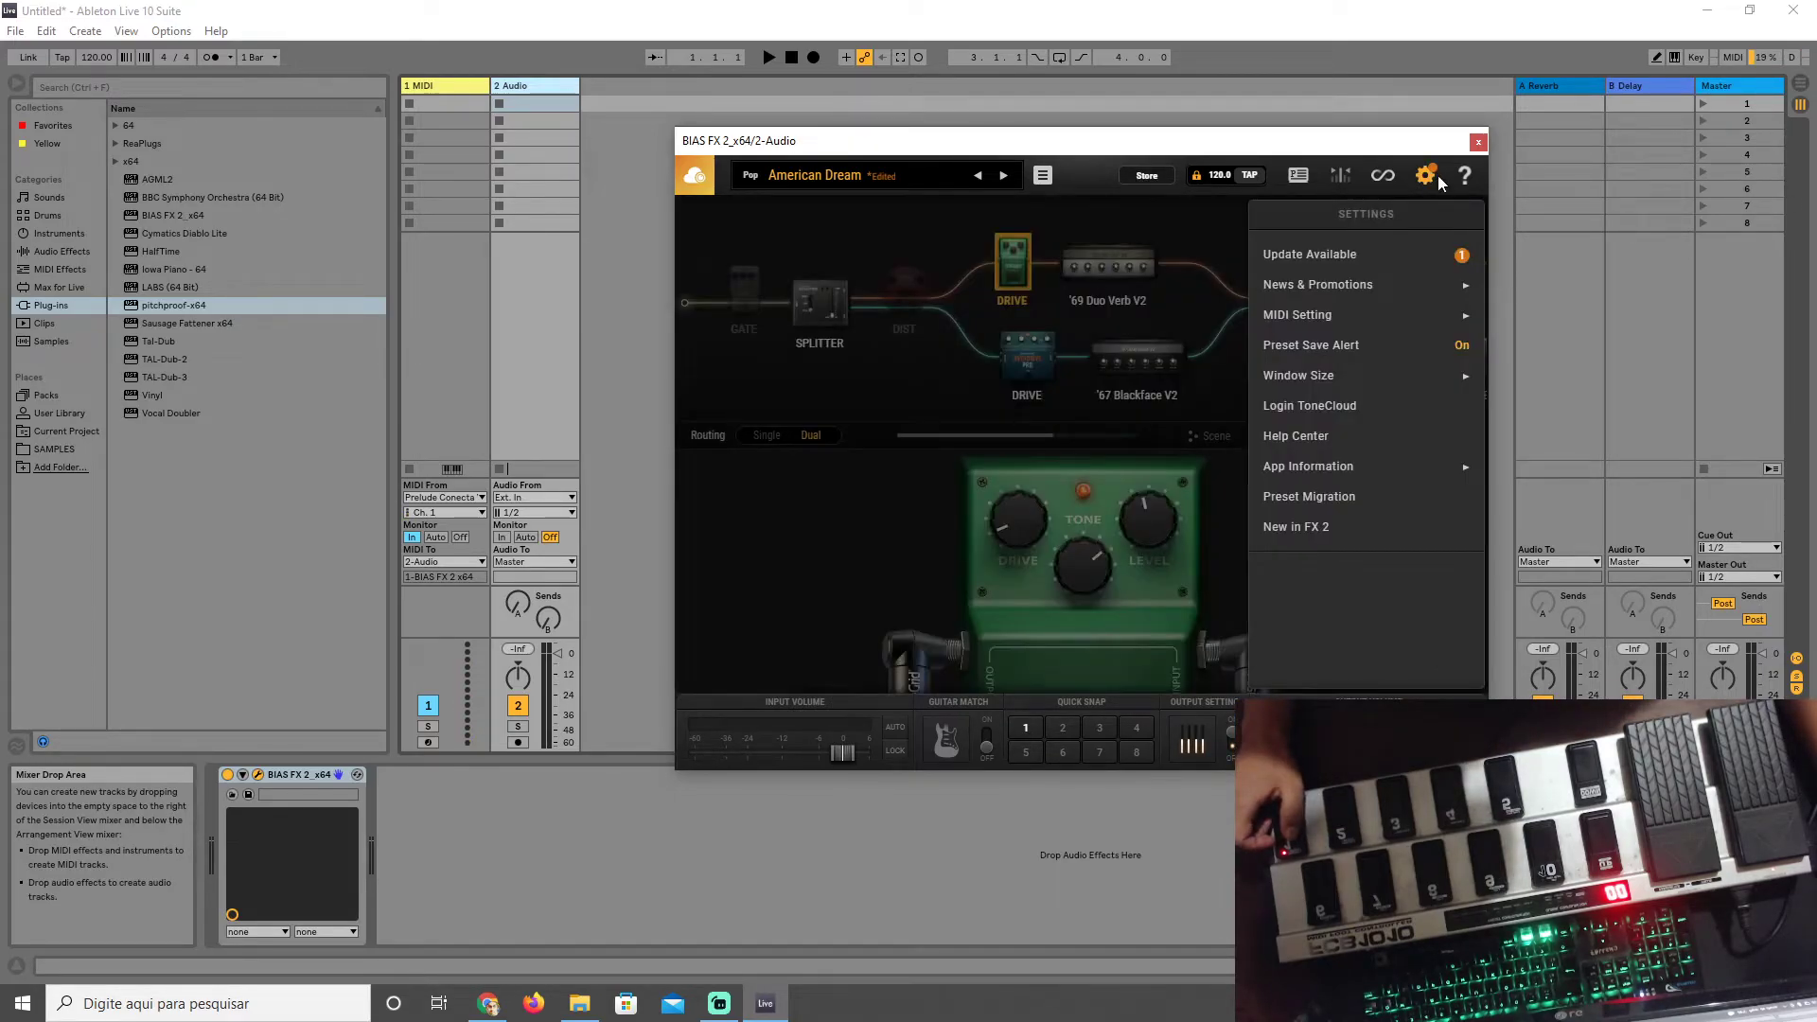
click(1339, 318)
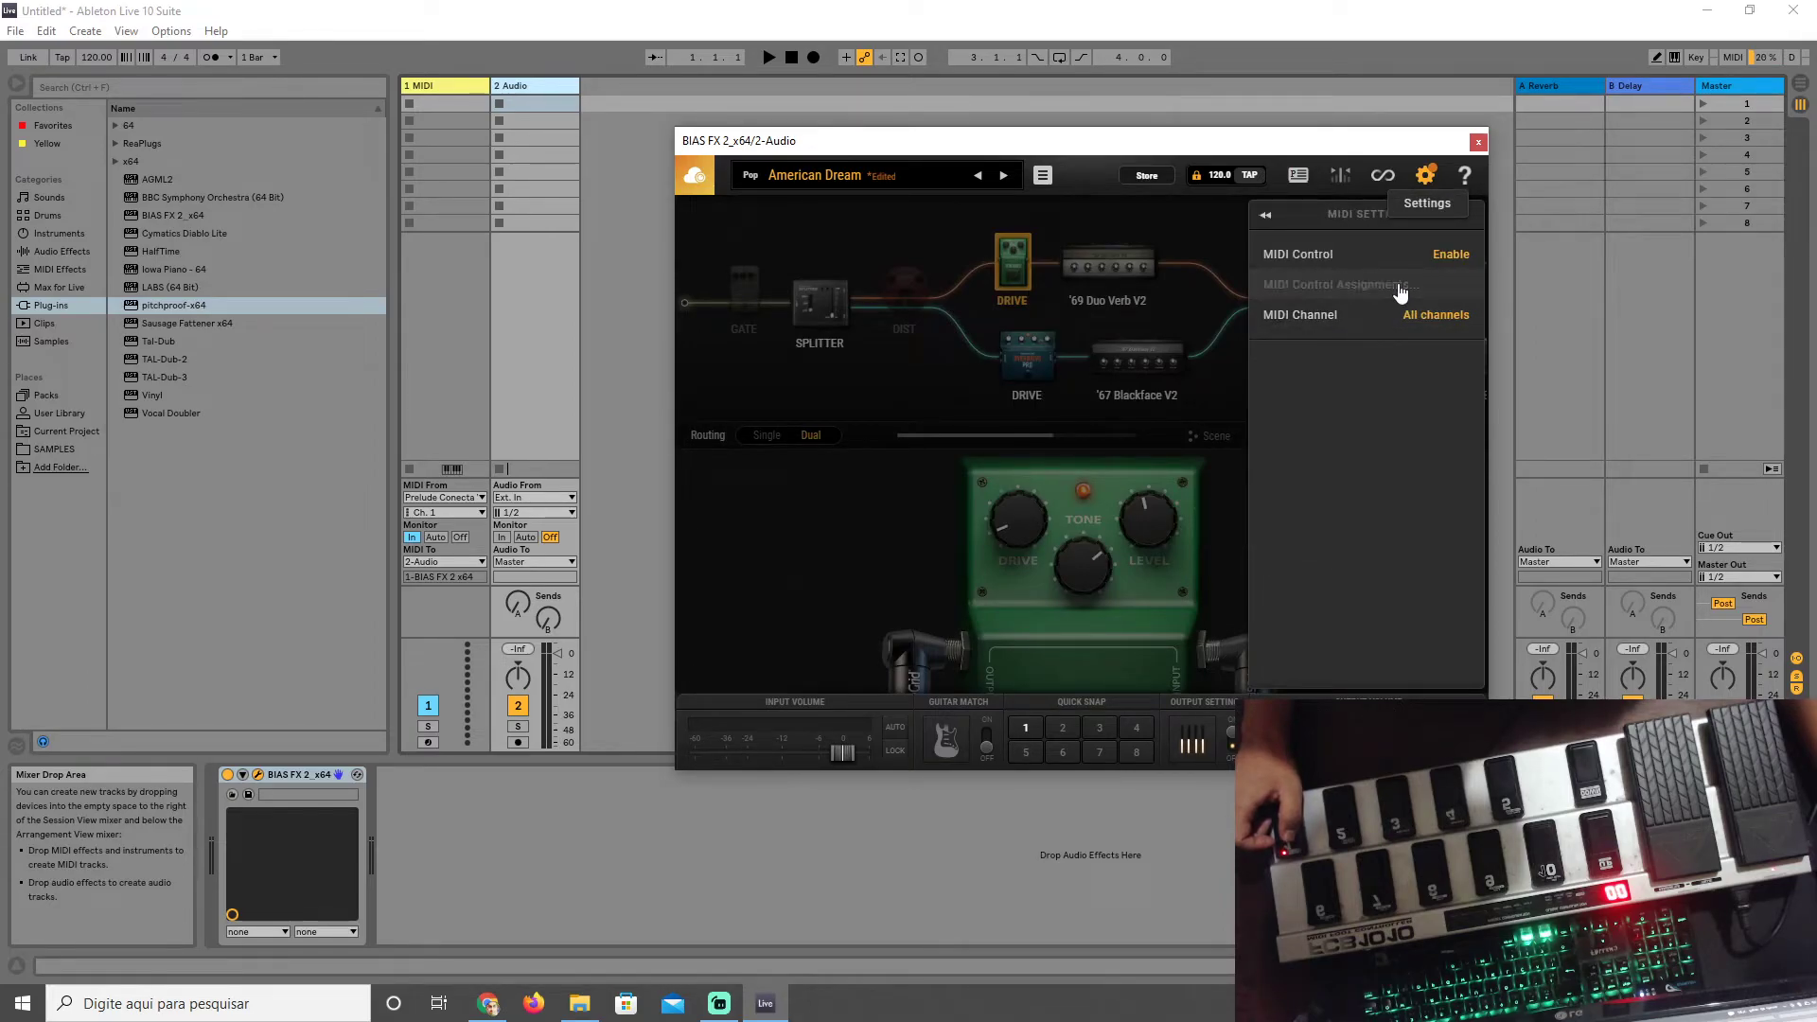
click(1400, 286)
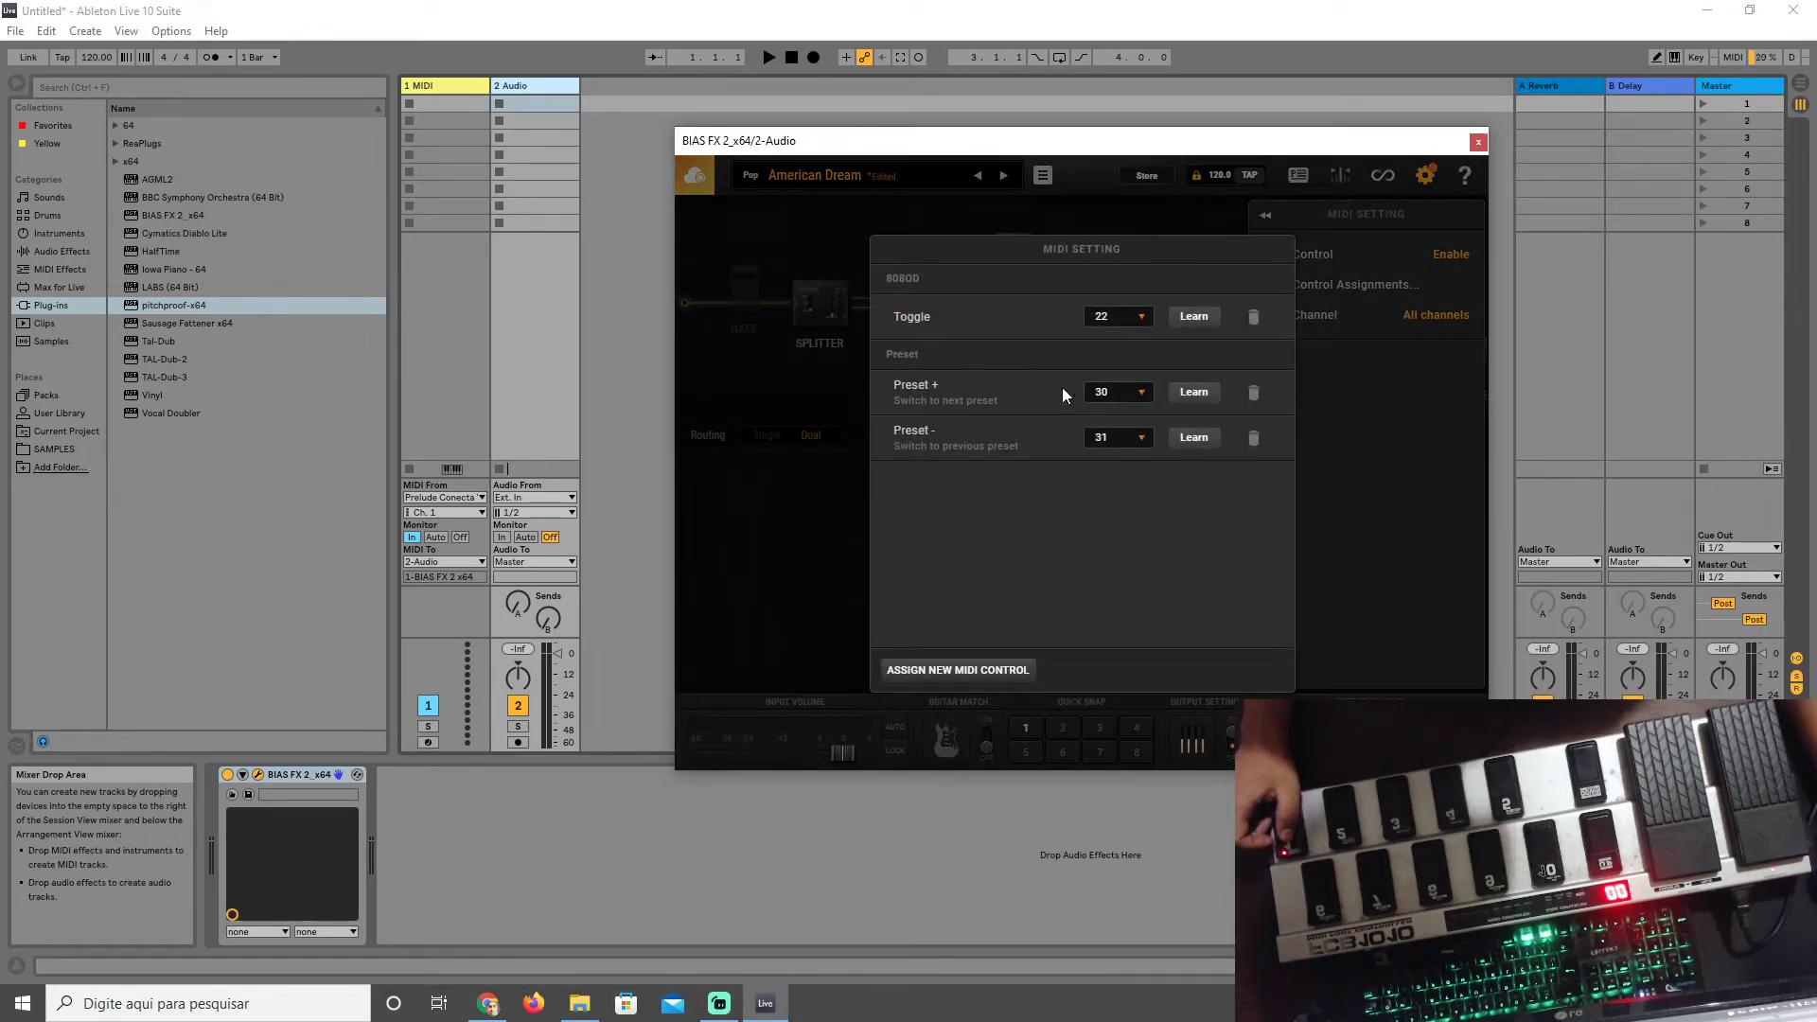
click(1256, 323)
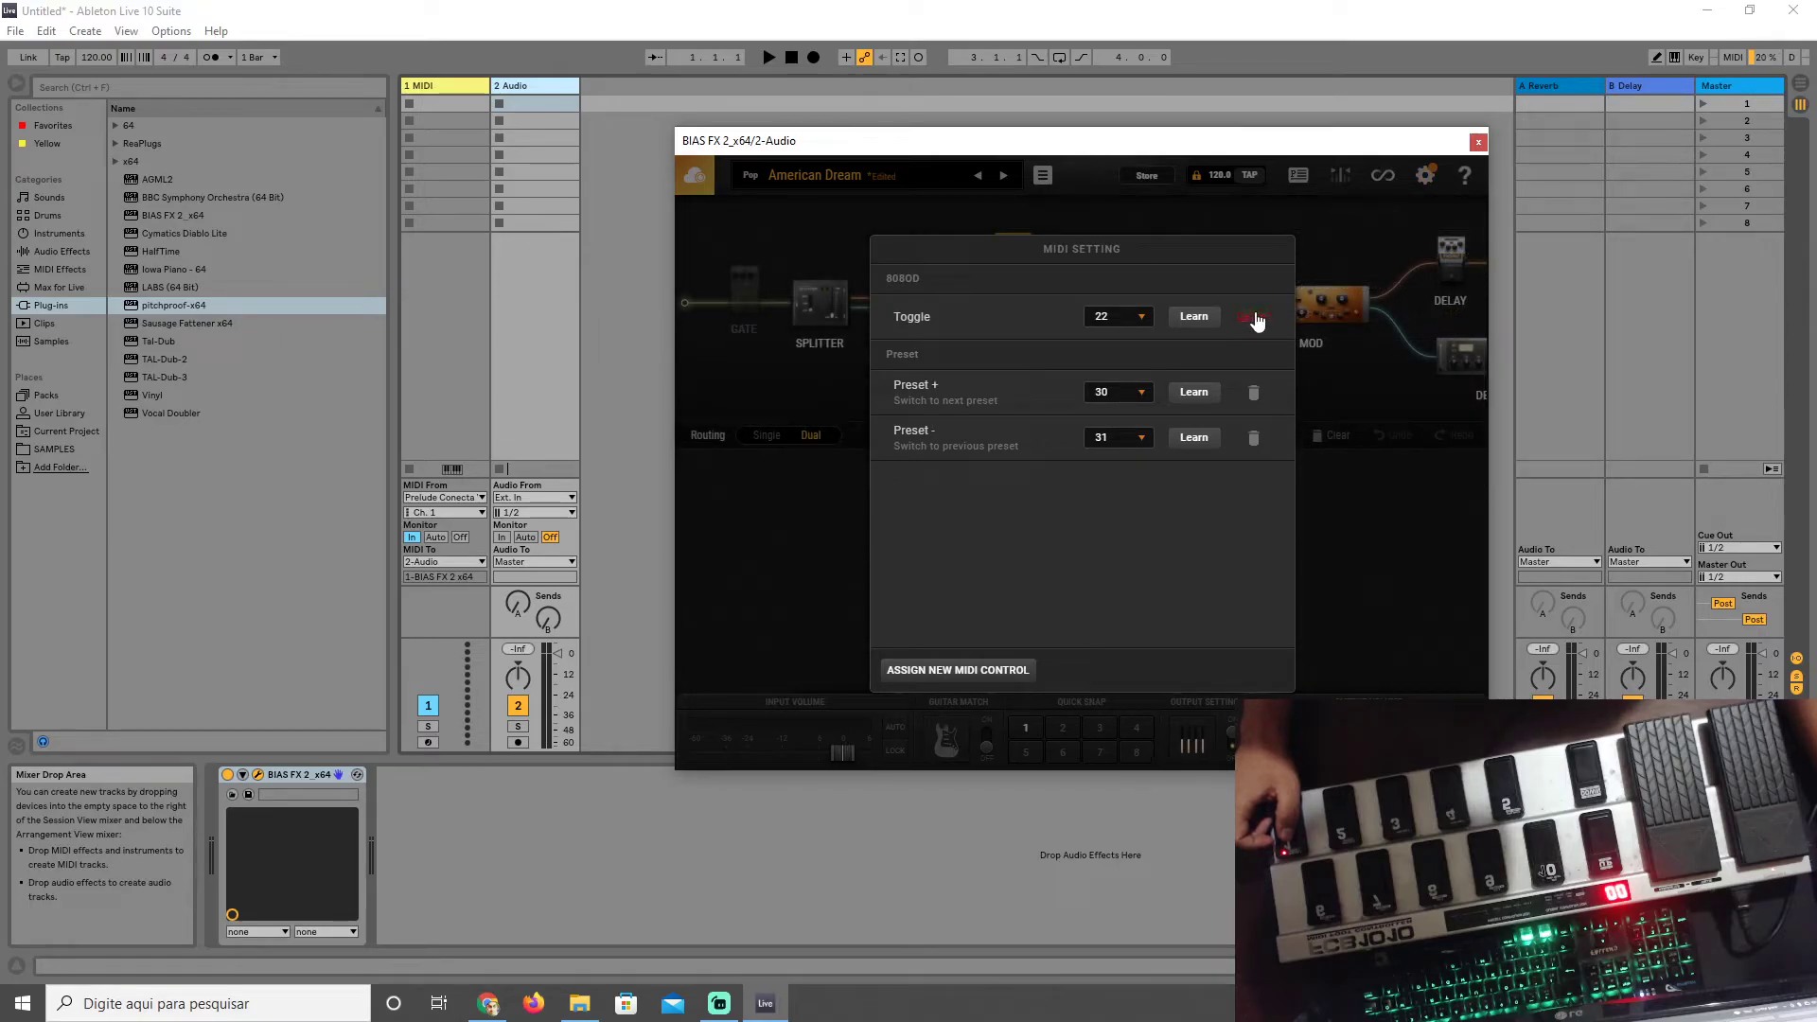
click(1256, 322)
click(1253, 322)
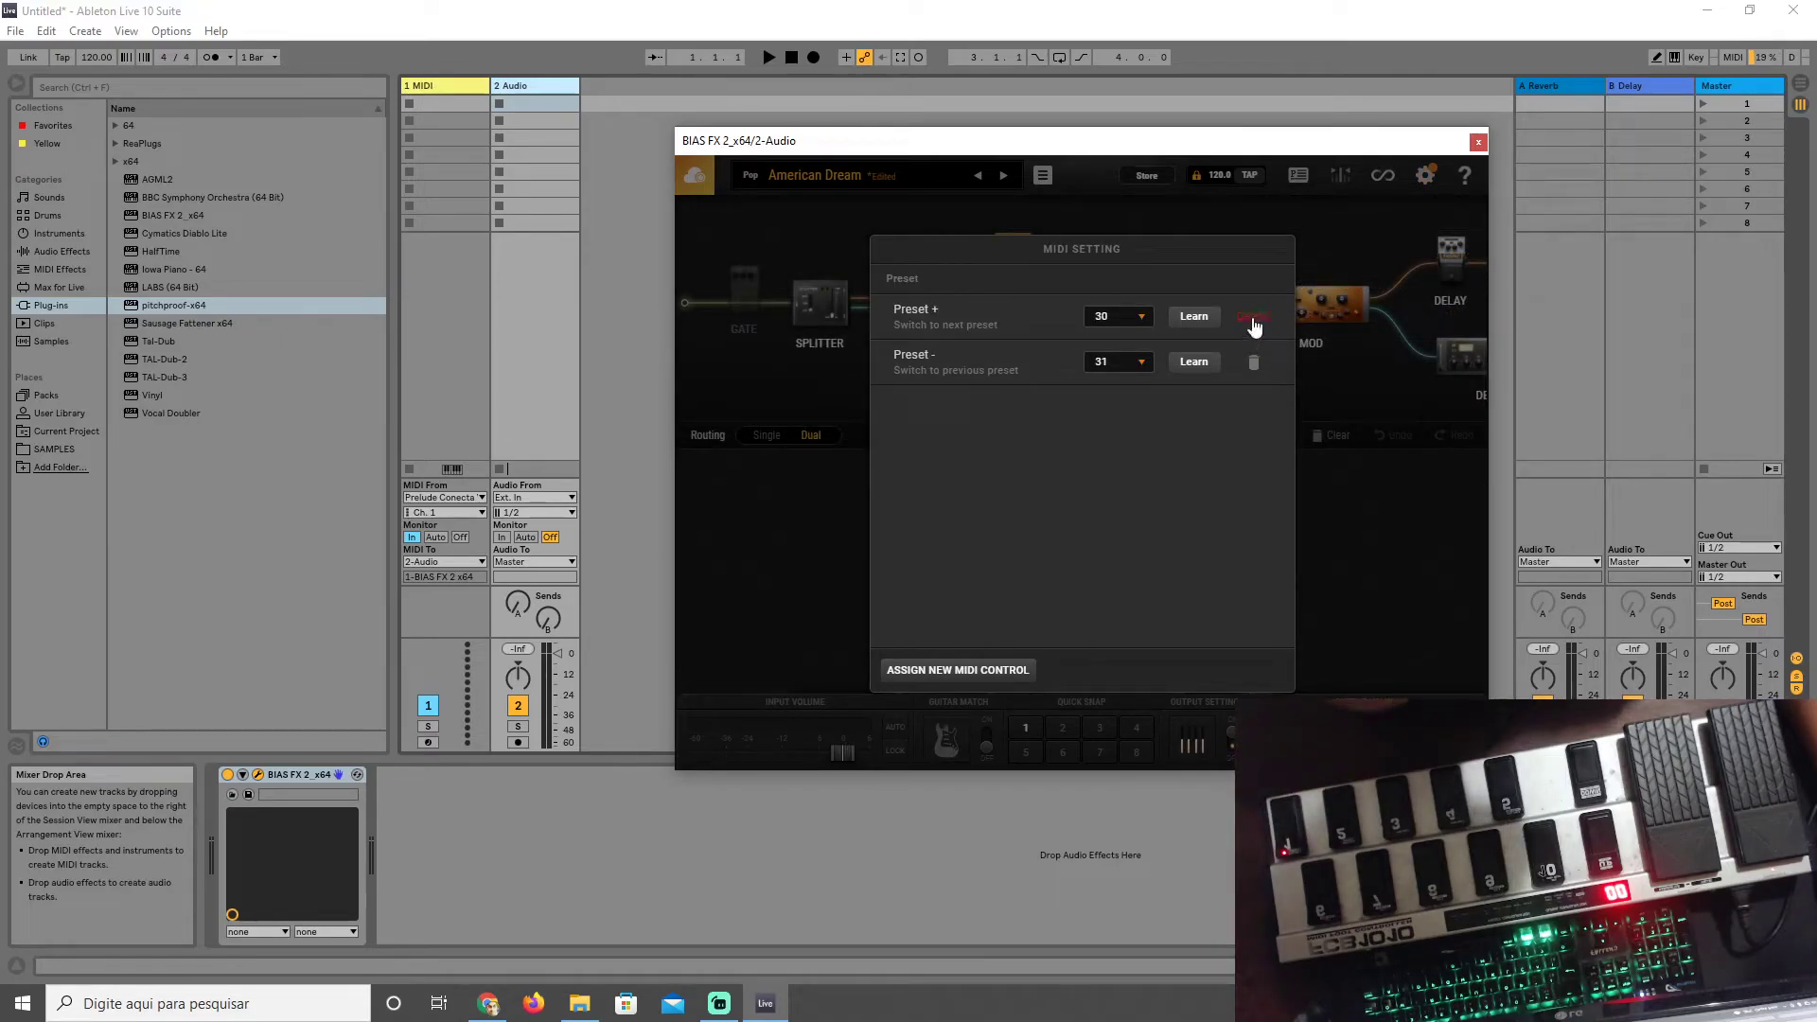
click(1254, 321)
click(1254, 323)
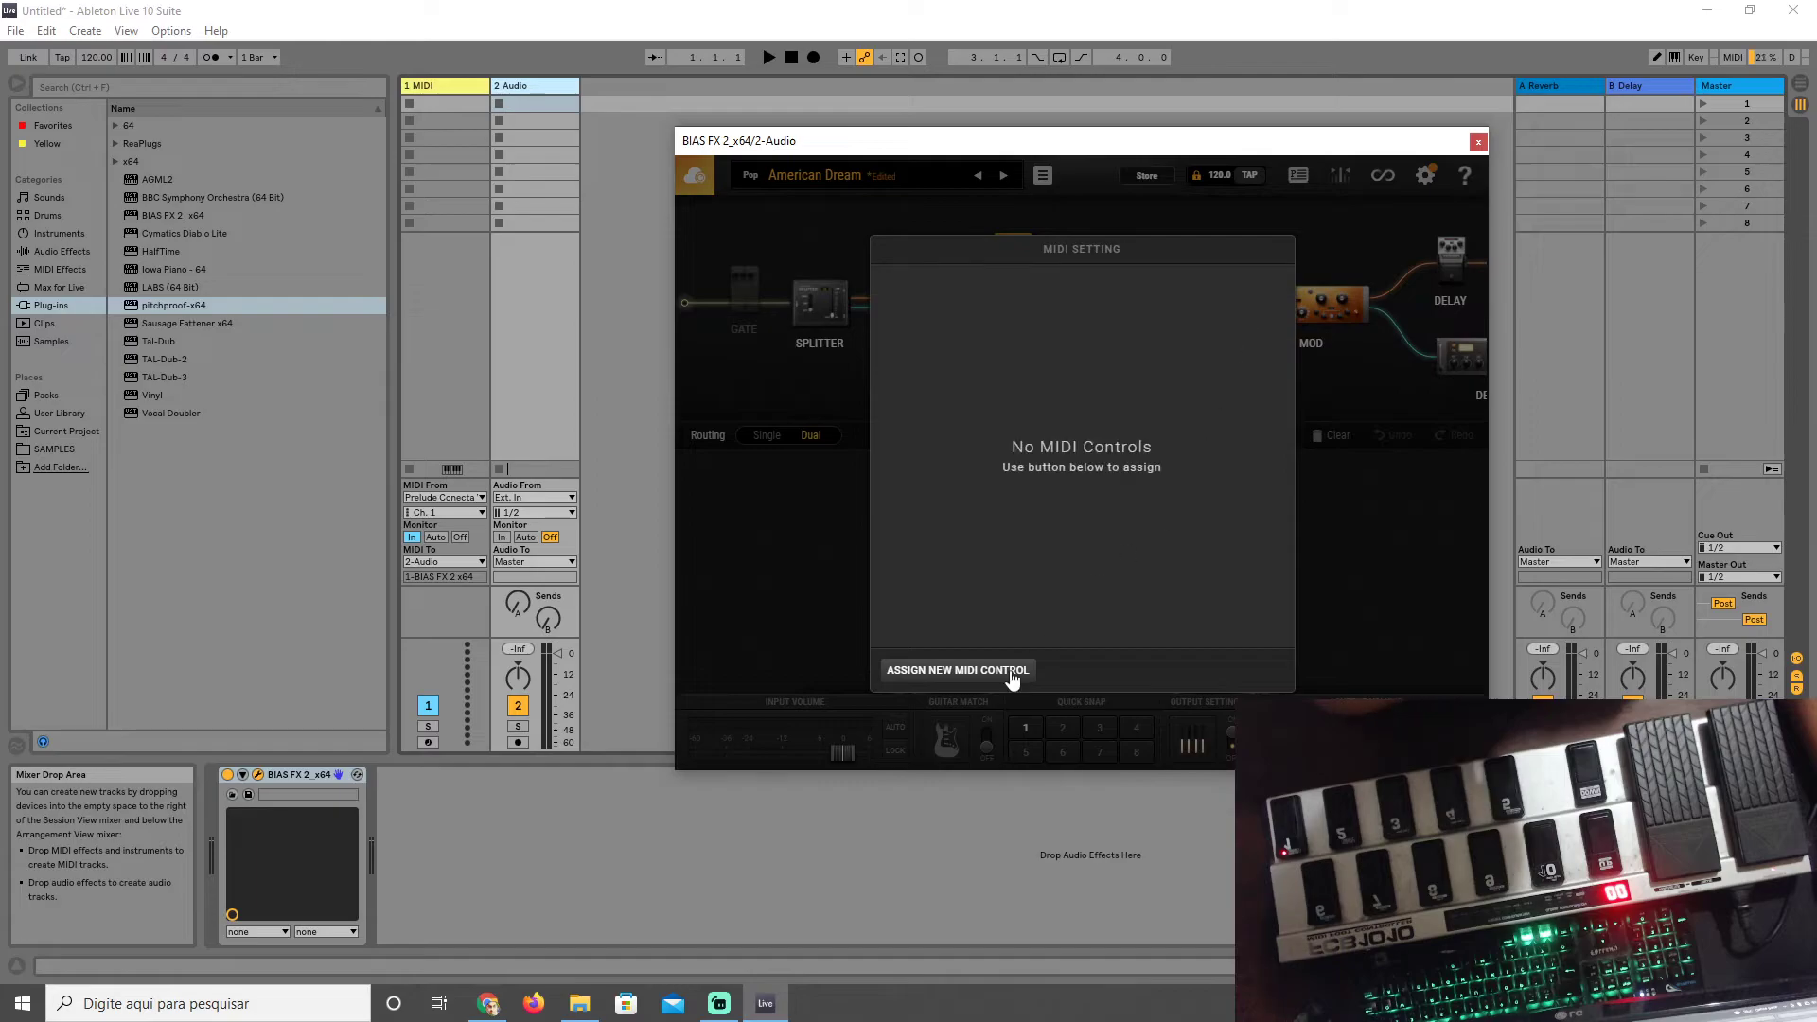
Step: Learn Preset + on CC 30 and Preset - on CC 31, then close MIDI settings
click(949, 669)
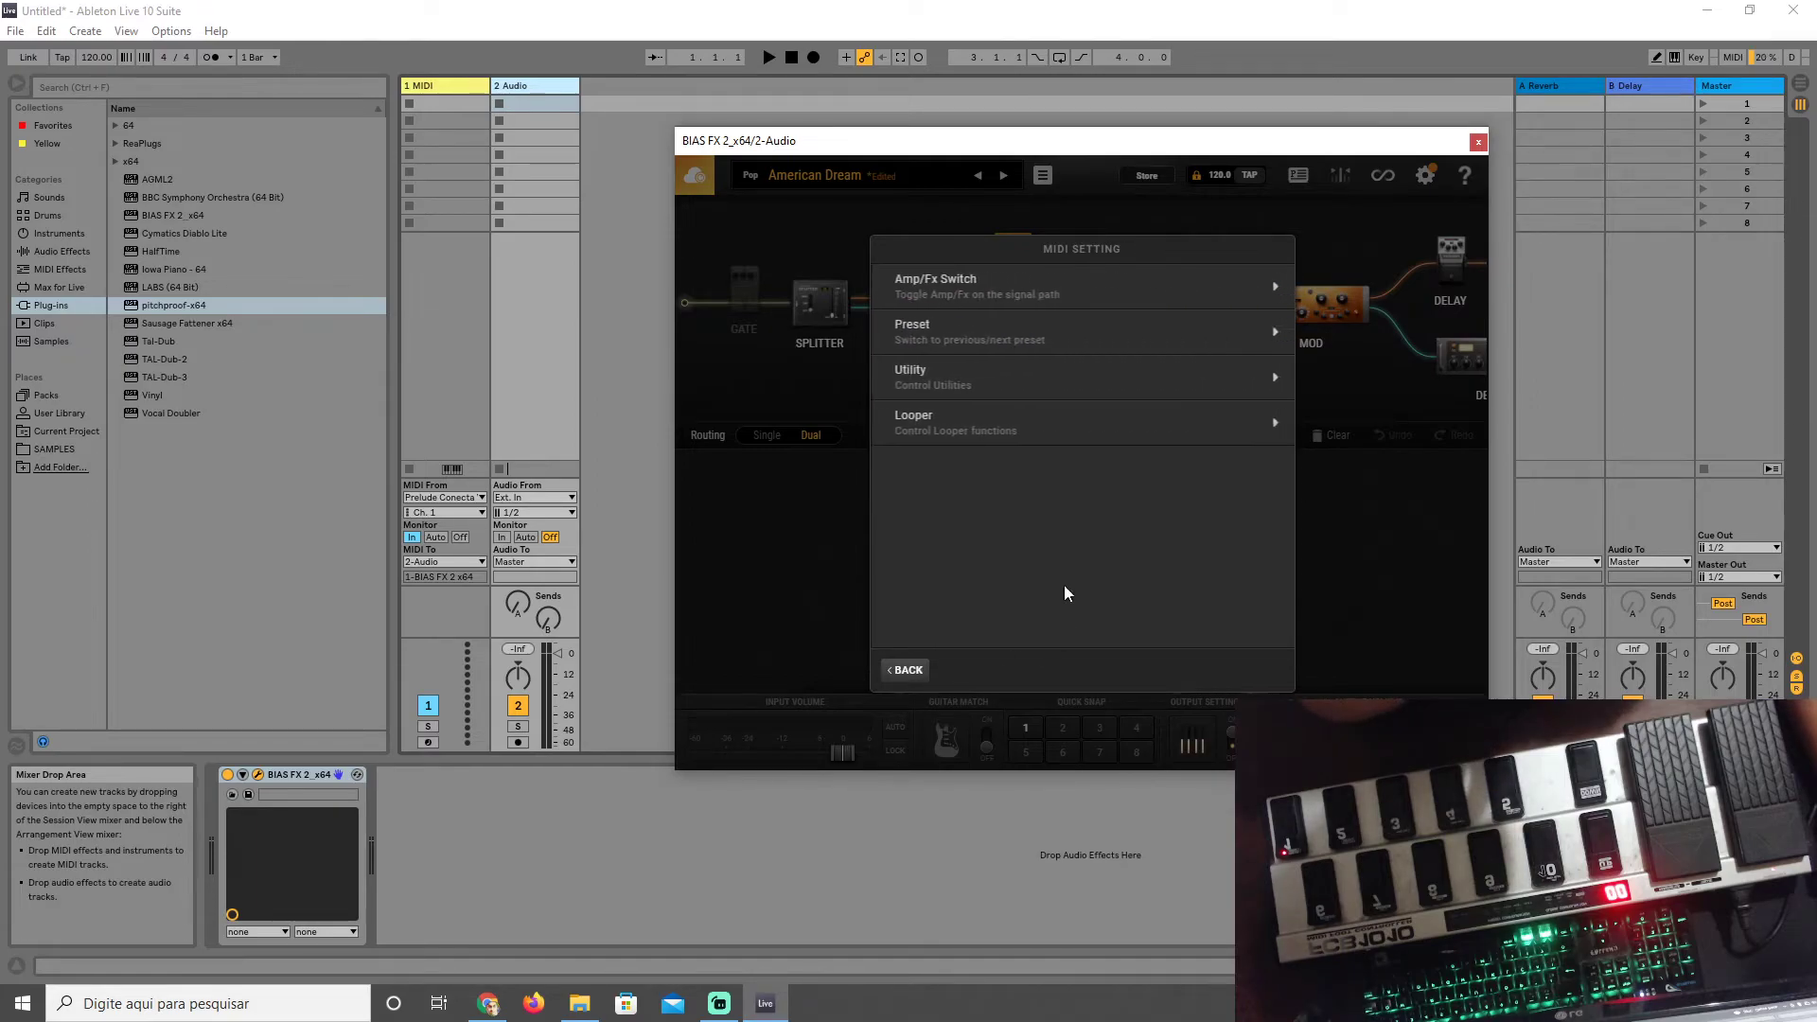
click(987, 327)
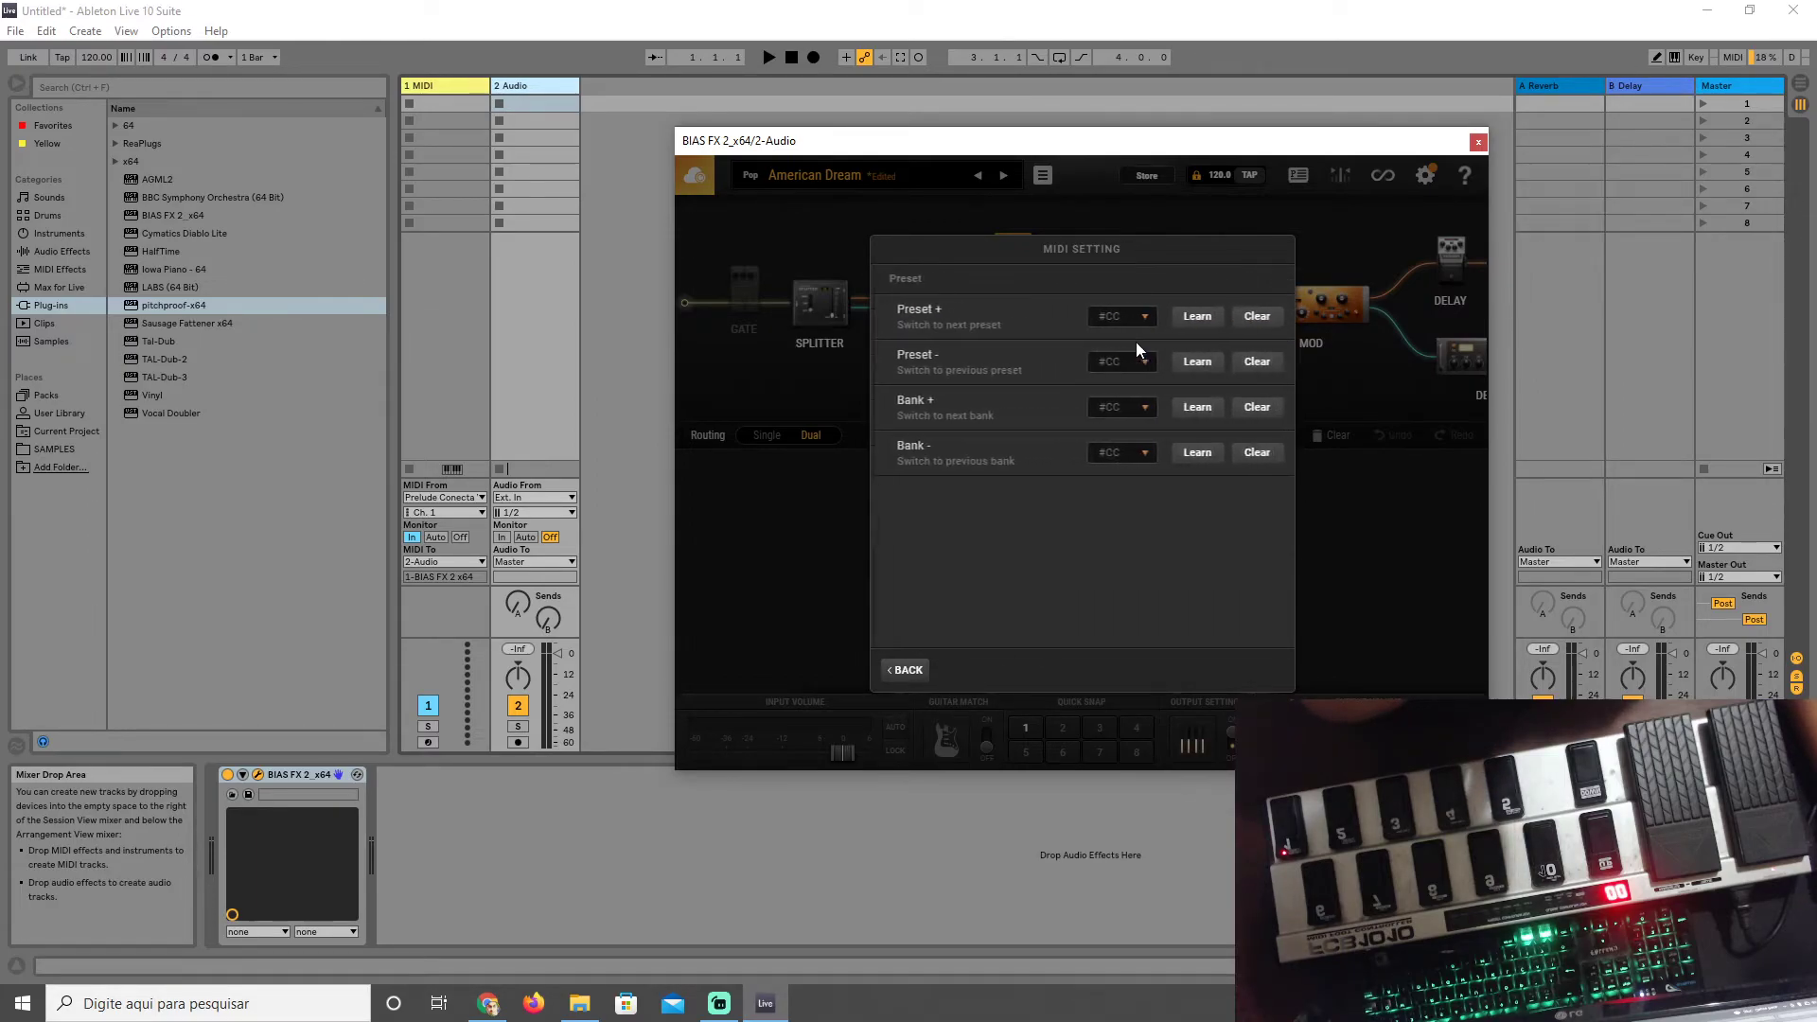
click(1195, 318)
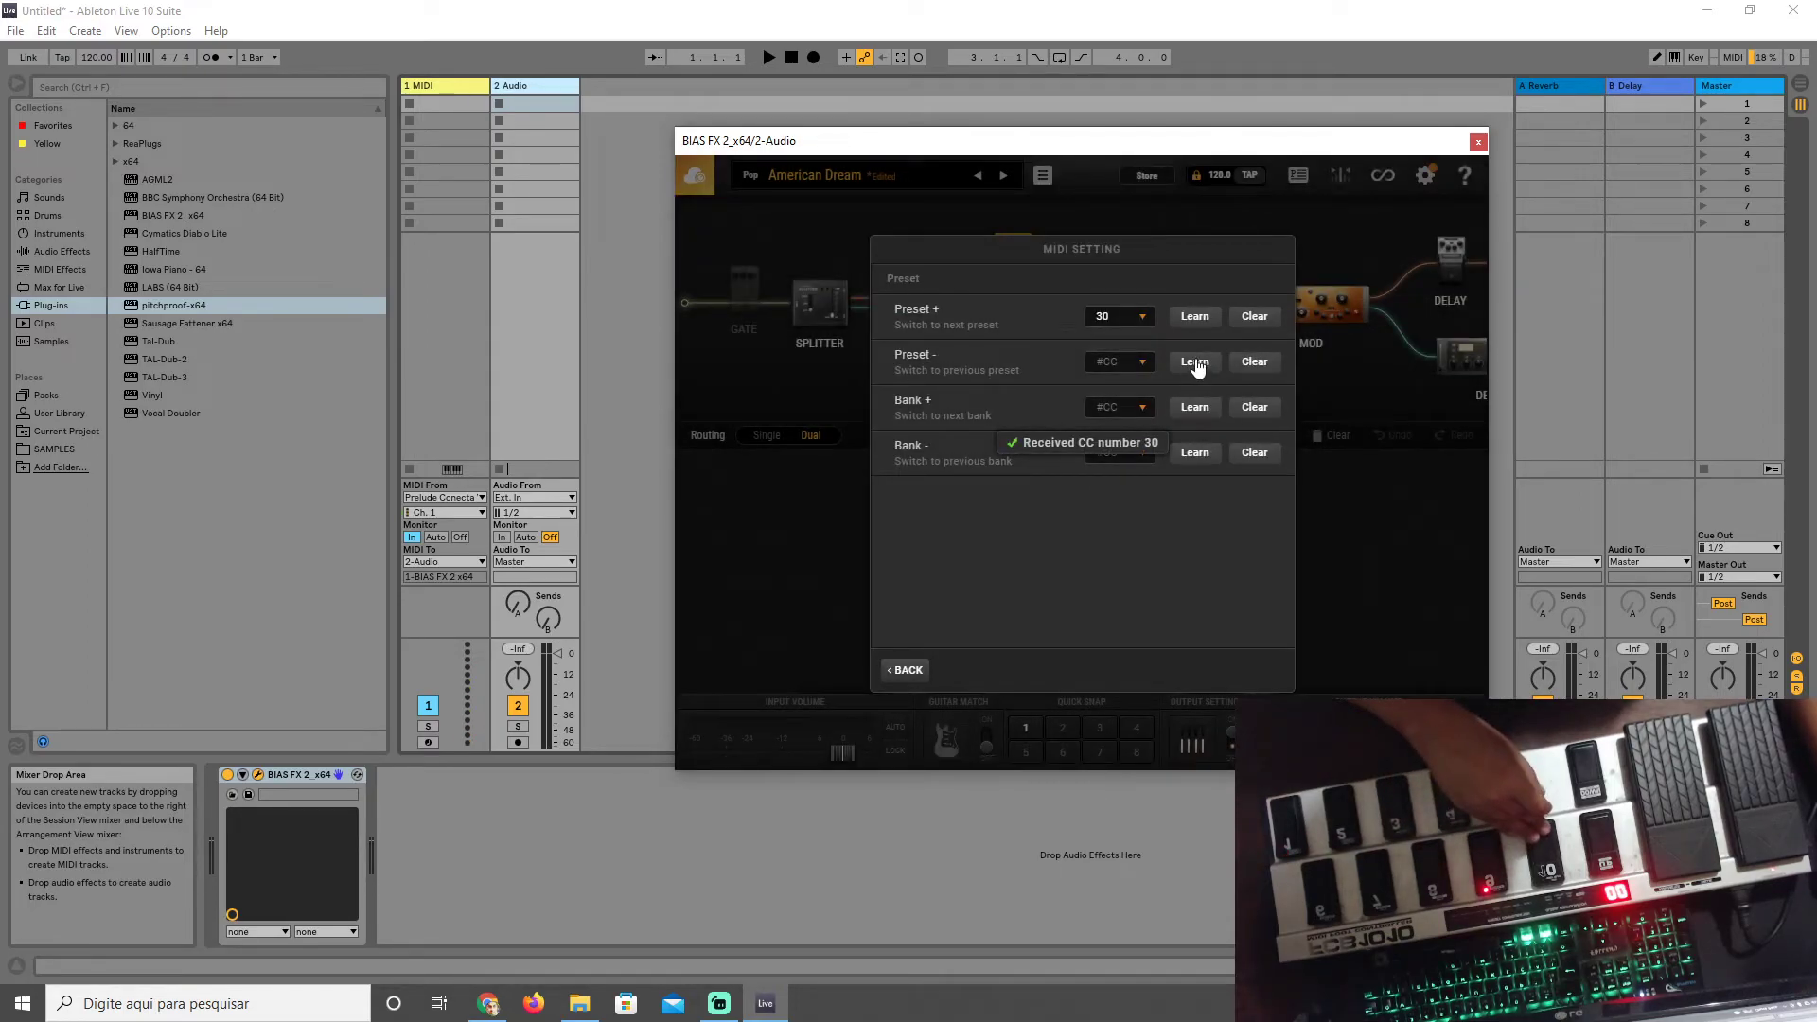
click(1196, 362)
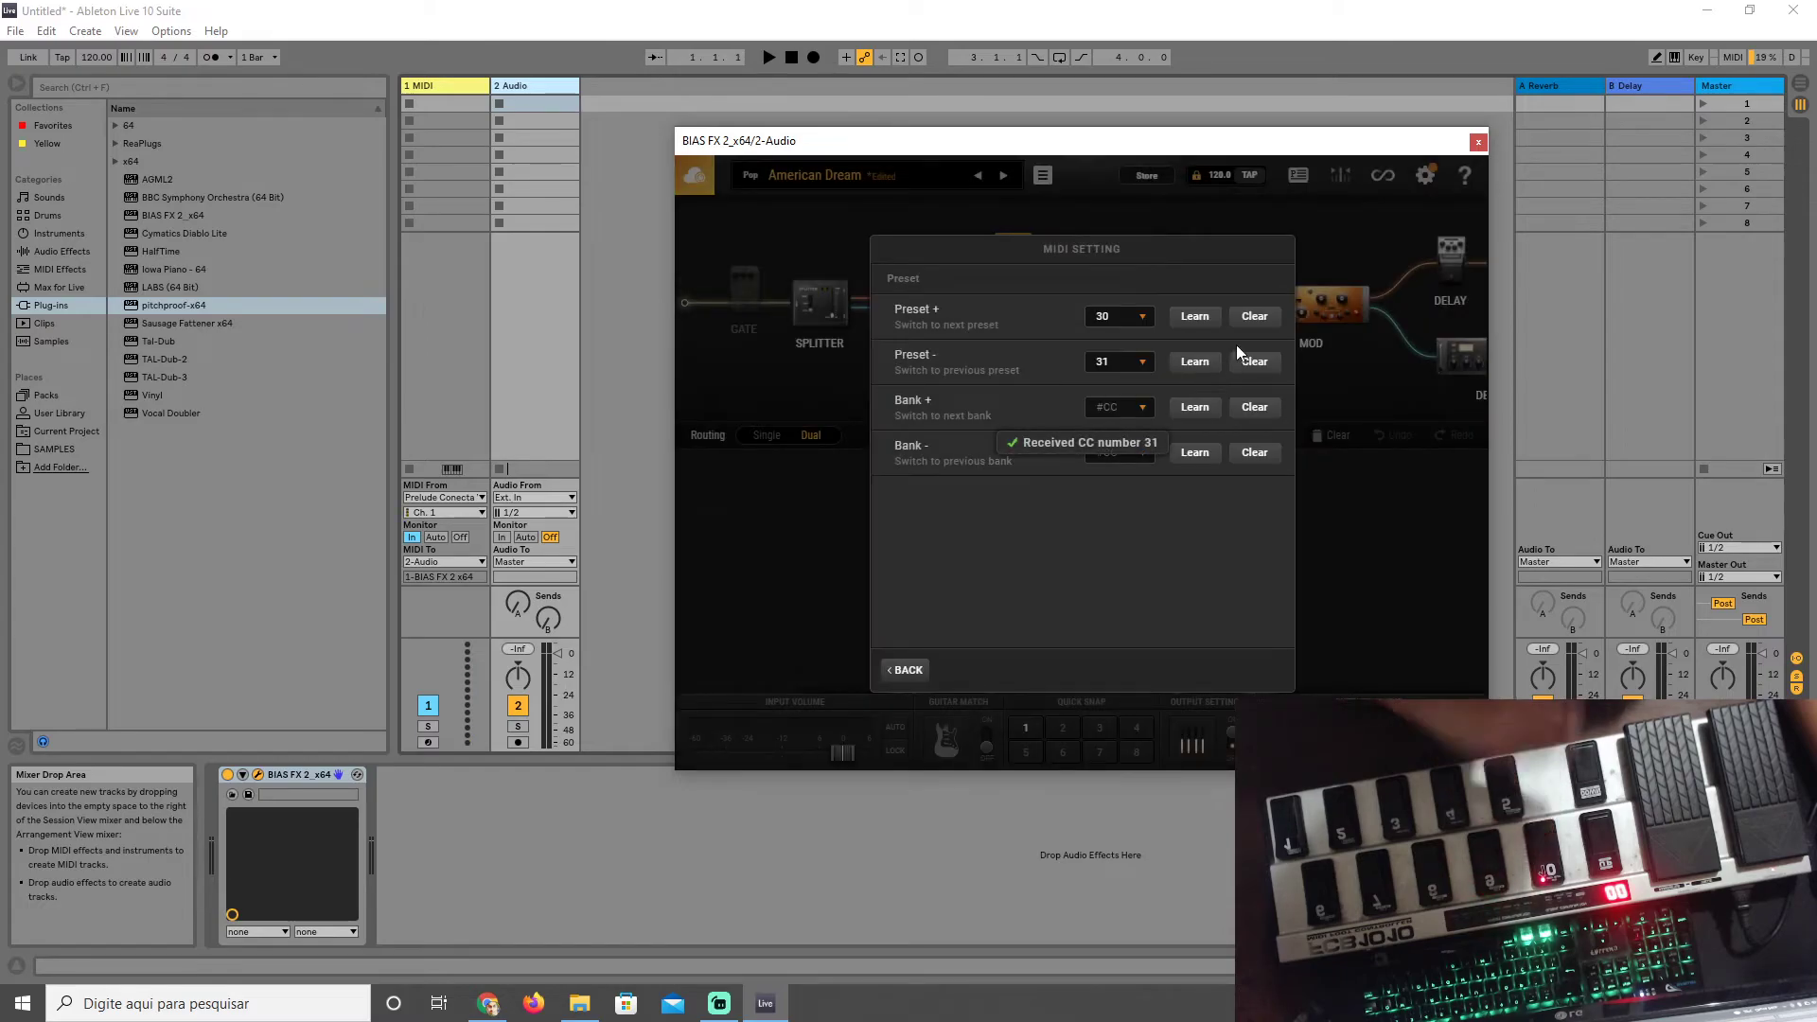
click(905, 670)
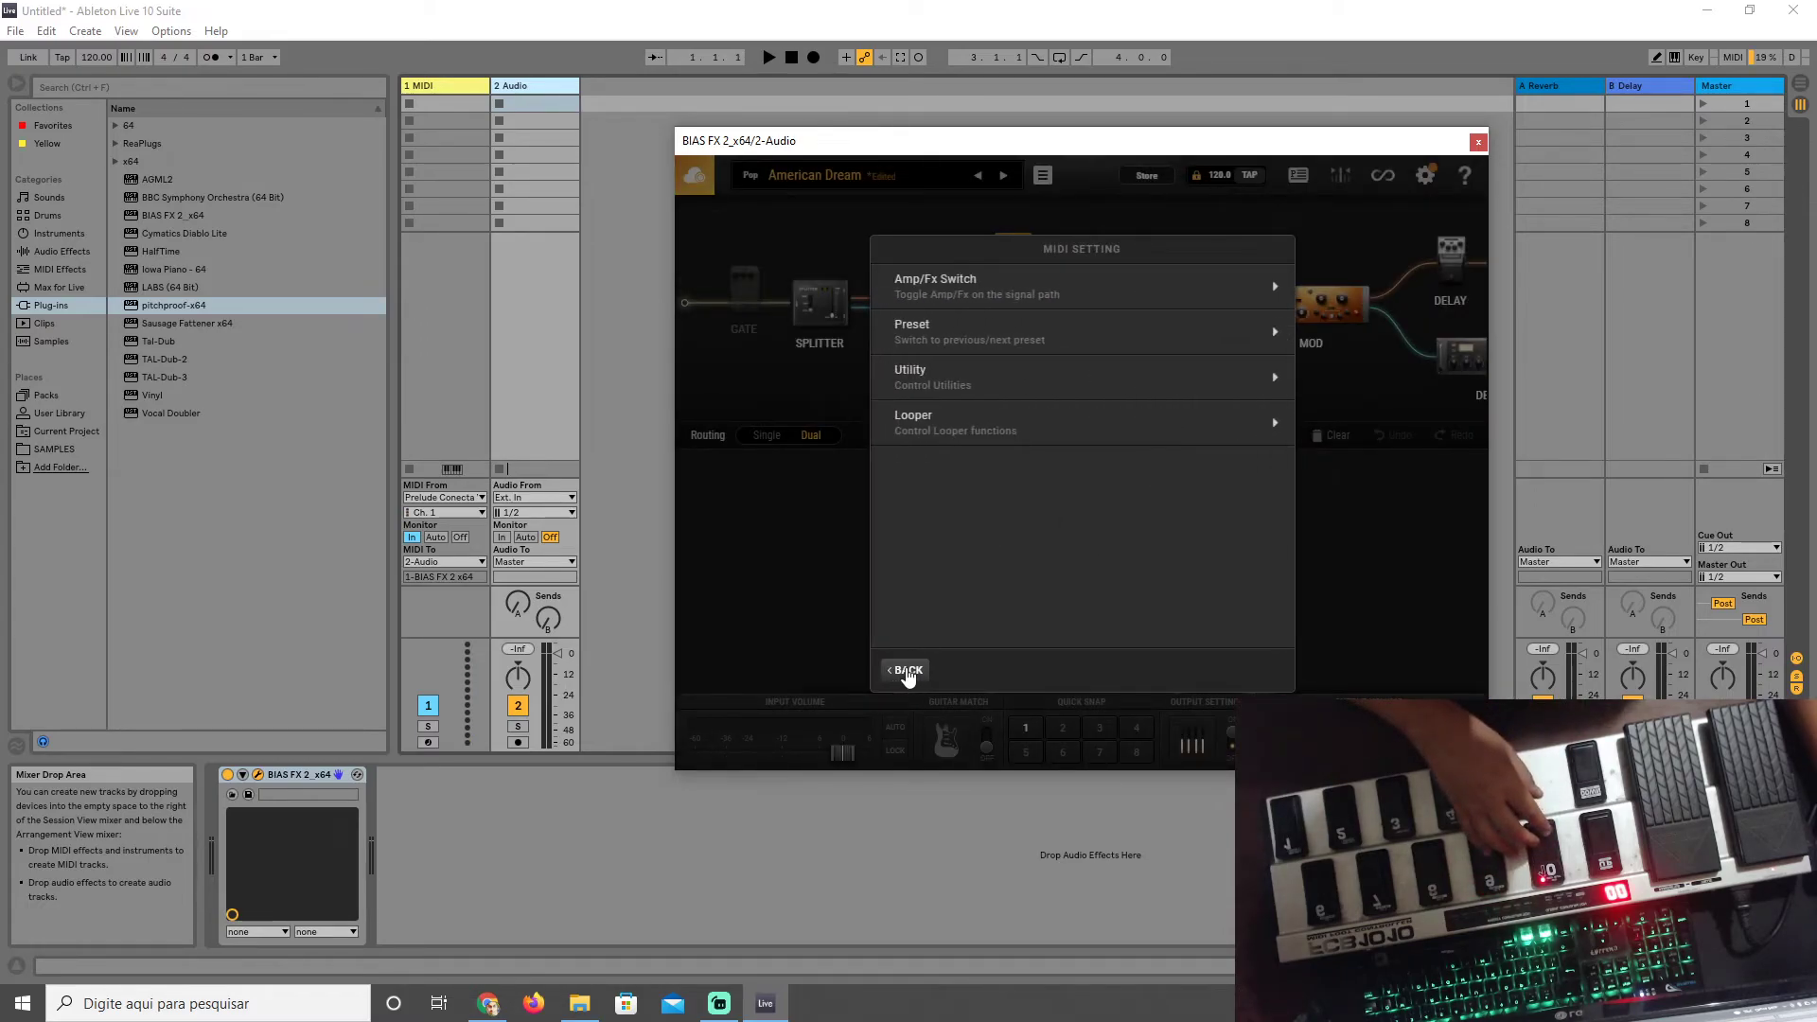
click(906, 670)
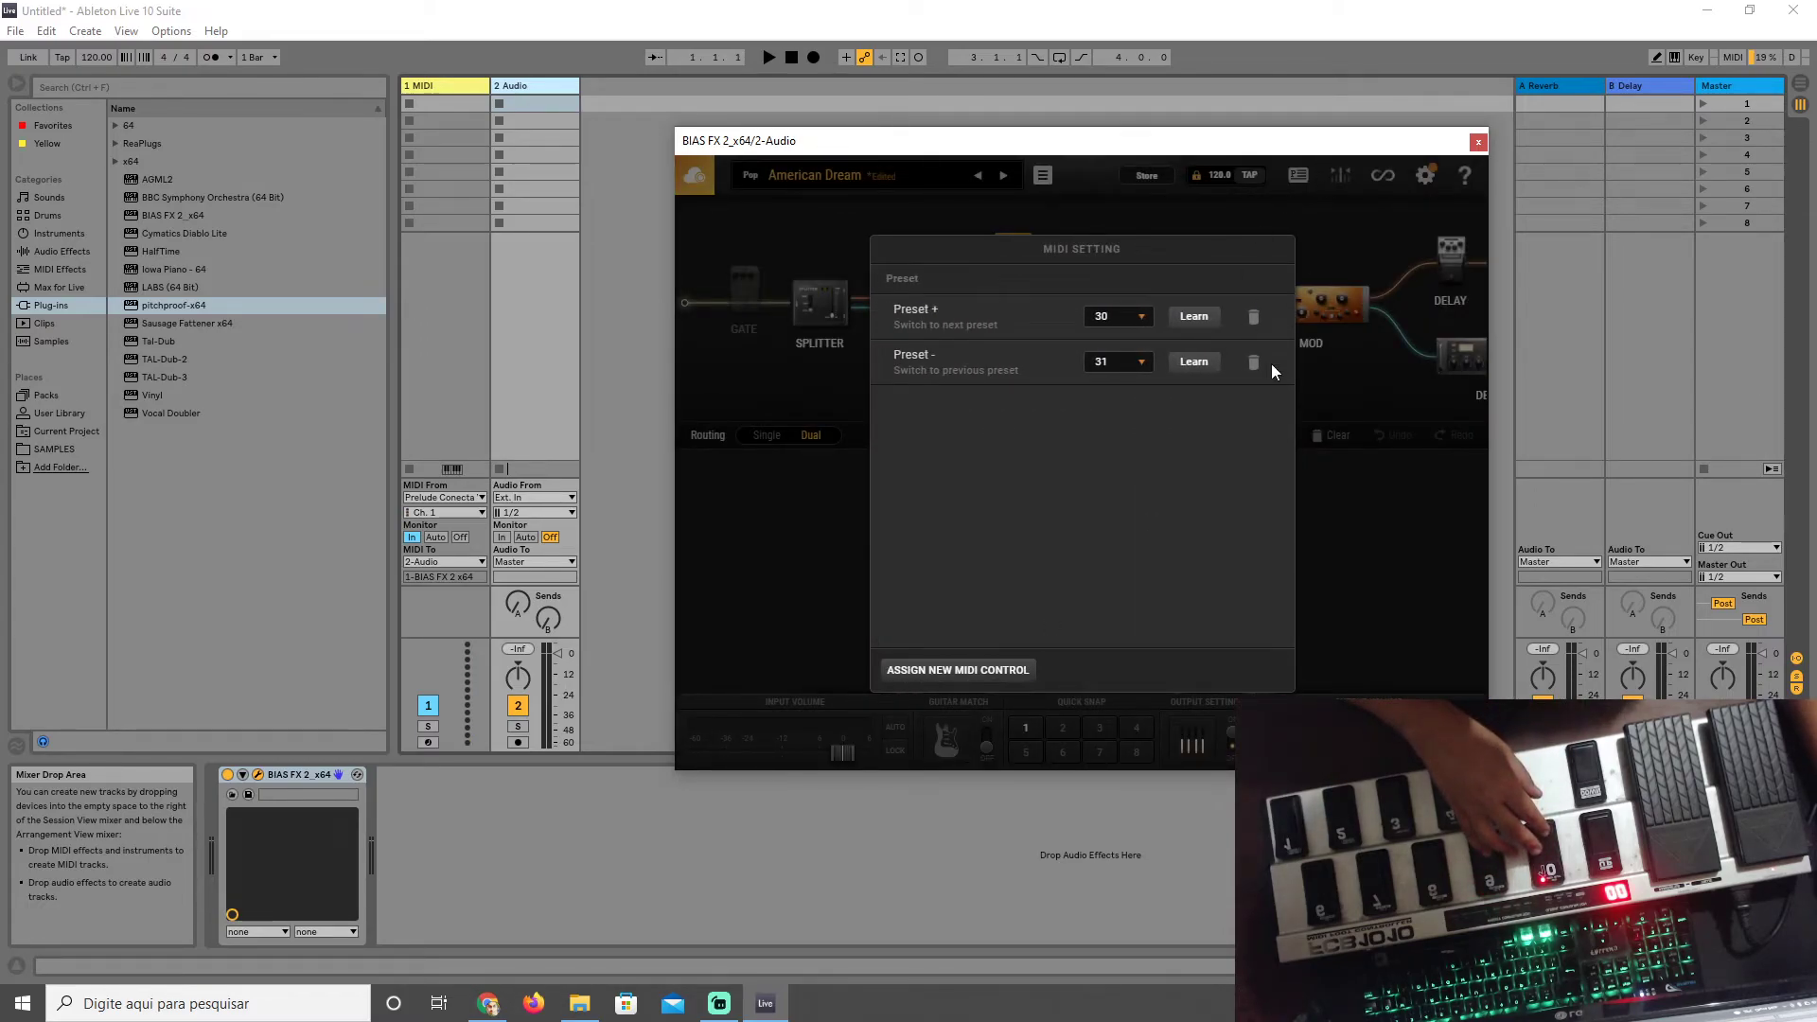
click(1367, 472)
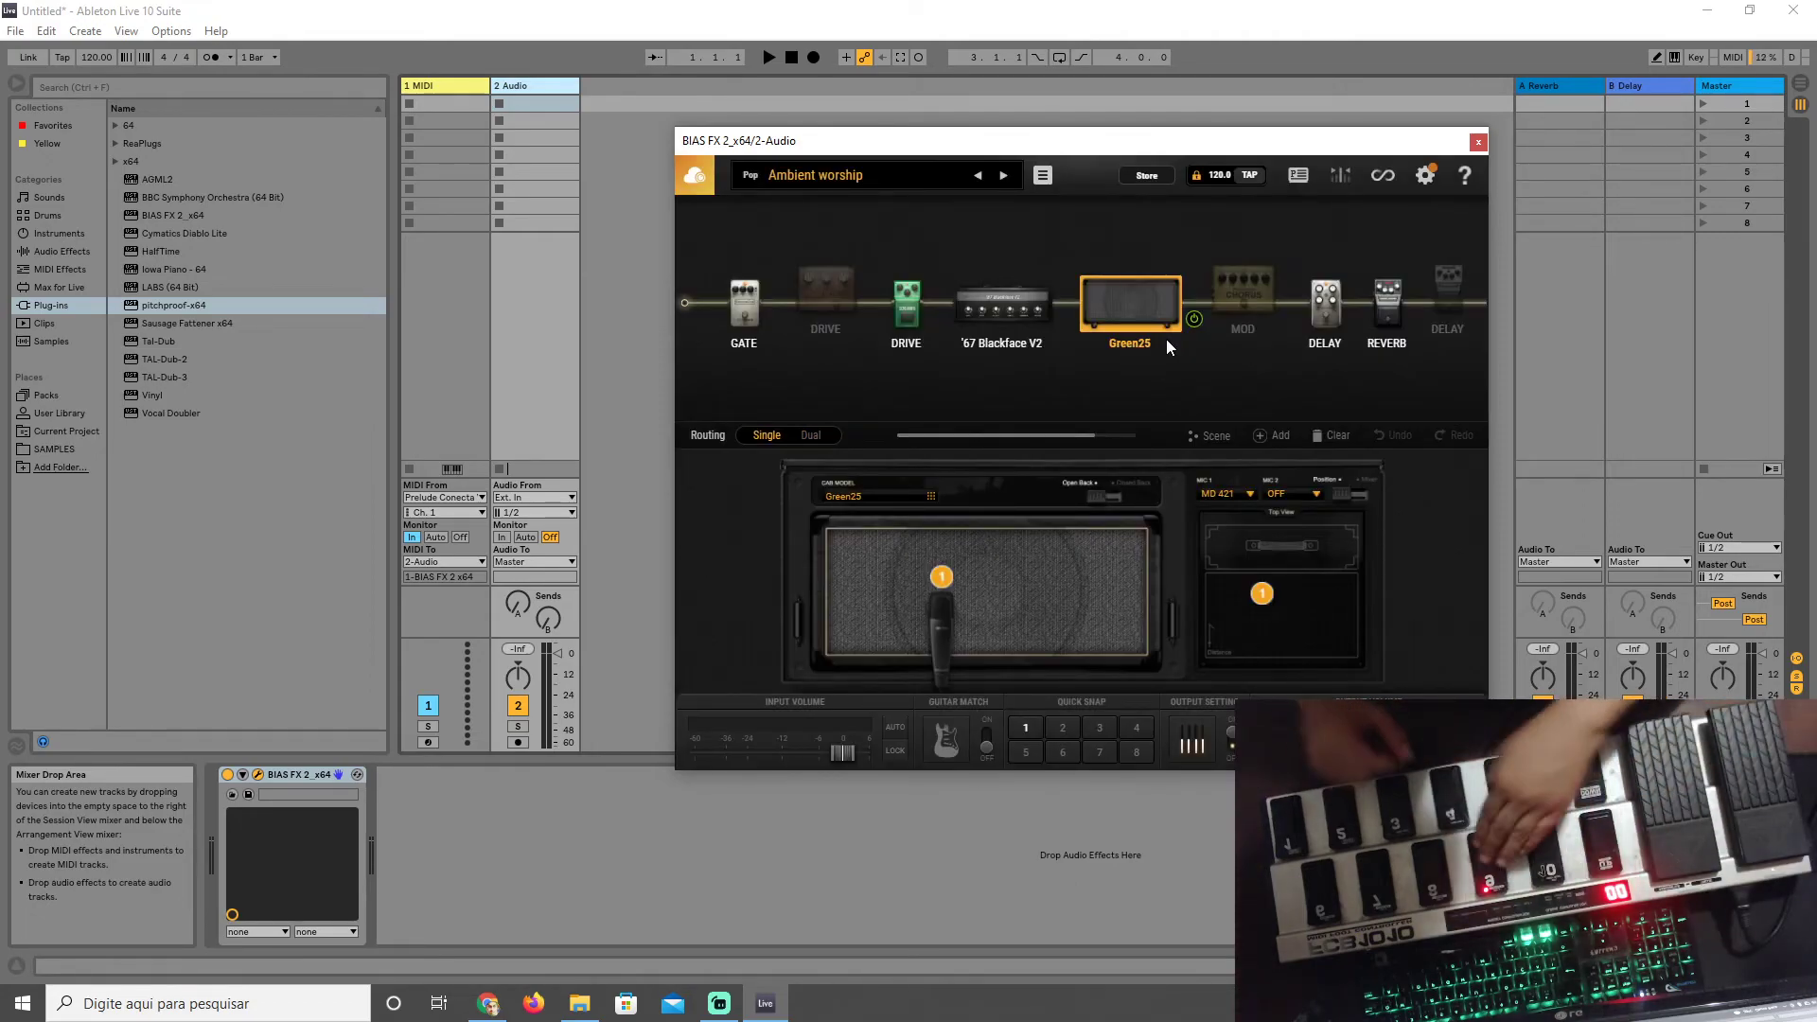